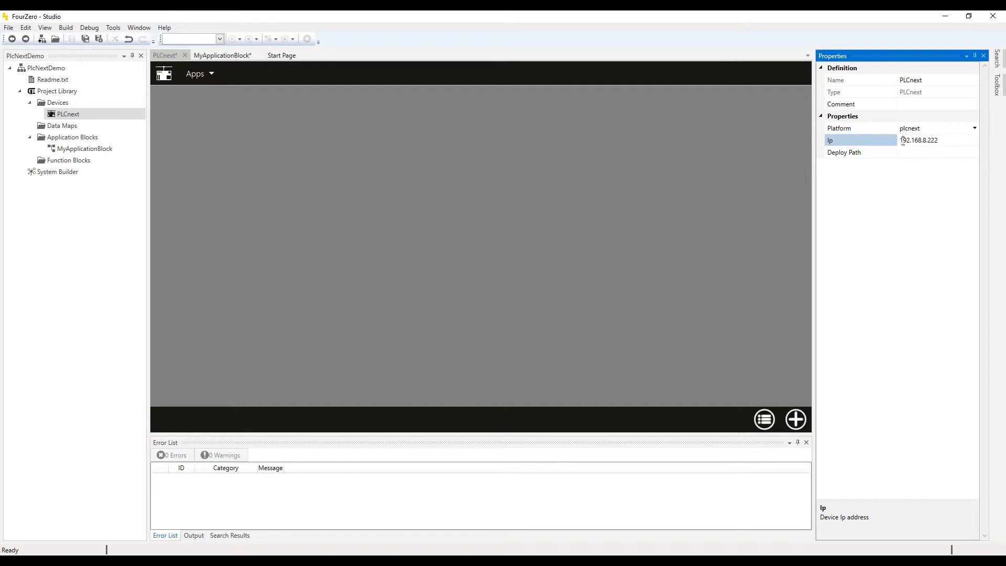
# Confirm the device IP 192.168.8.222, set the deploy path to MyProjects, and save.
pyautogui.moveTo(901, 141); pyautogui.dragTo(940, 141)
pyautogui.click(932, 178)
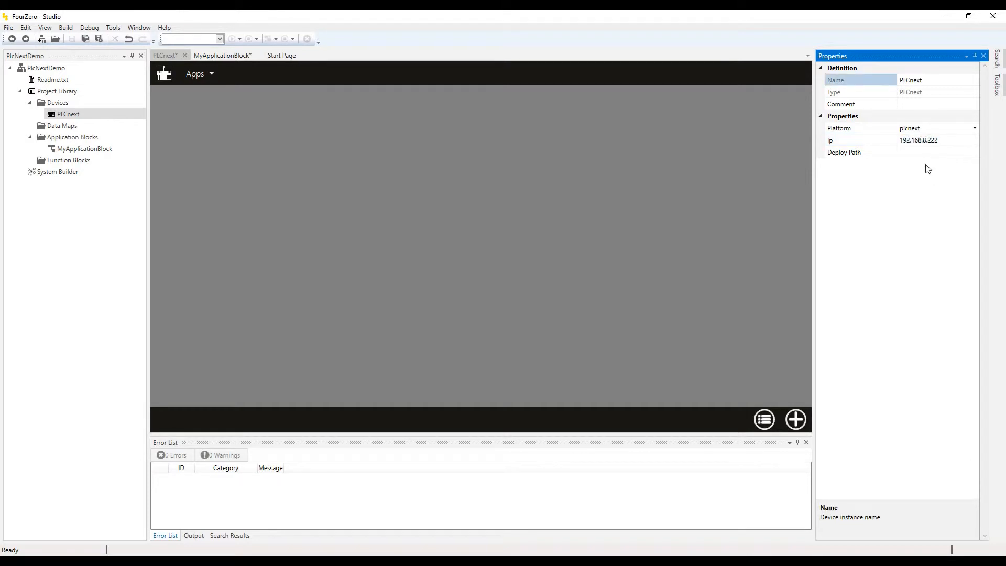
pyautogui.click(929, 152)
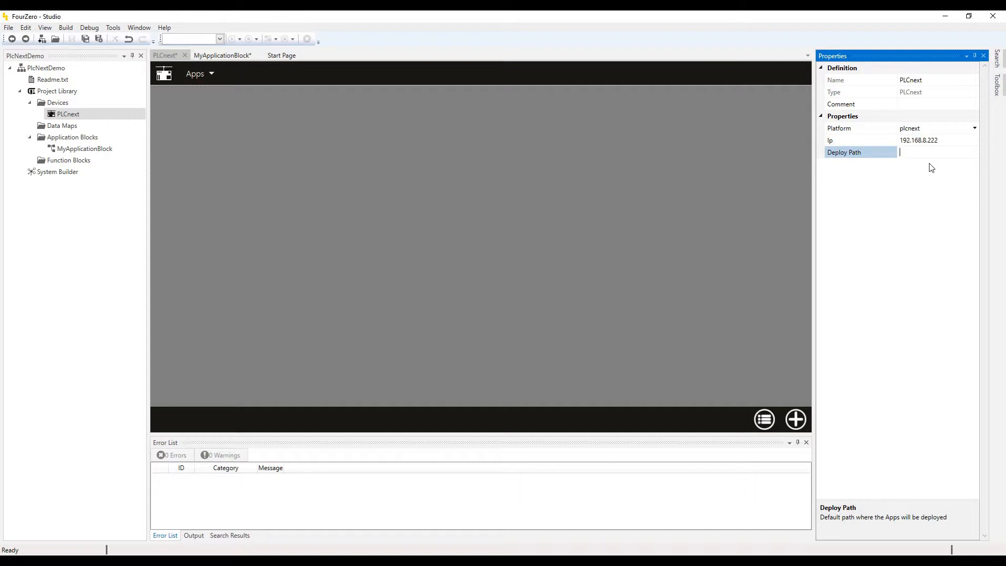
pyautogui.write('MyProjects')
pyautogui.click(943, 141)
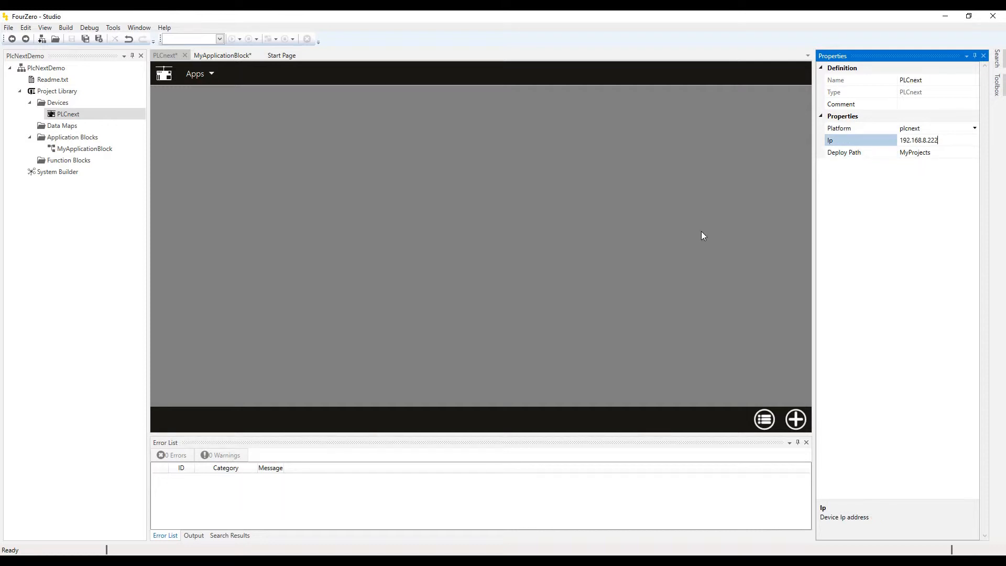
pyautogui.click(683, 218)
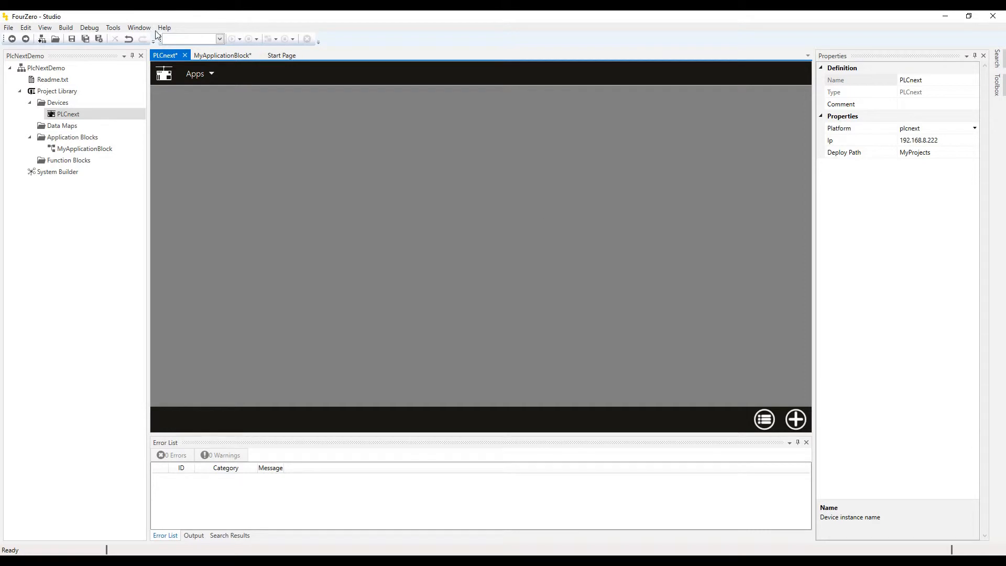
pyautogui.click(73, 38)
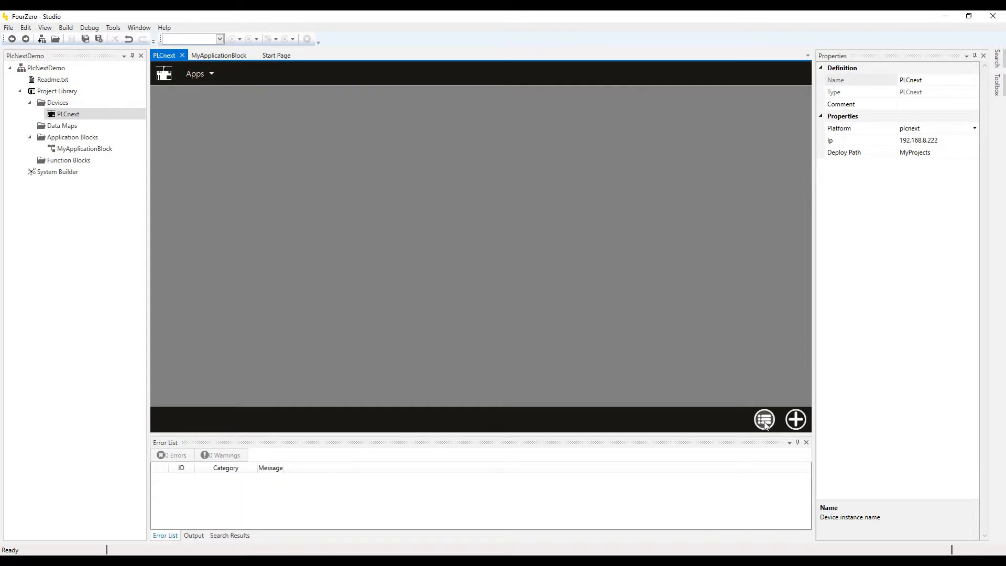
# Add a FourZero app to the PLCnext device and rename it MyApp.
pyautogui.click(795, 419)
pyautogui.click(793, 392)
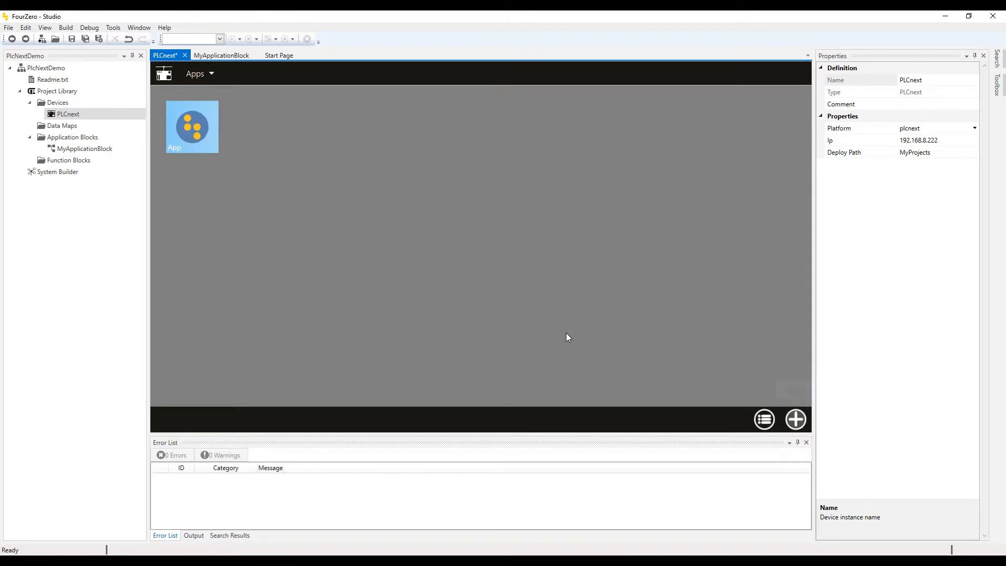
pyautogui.click(198, 133)
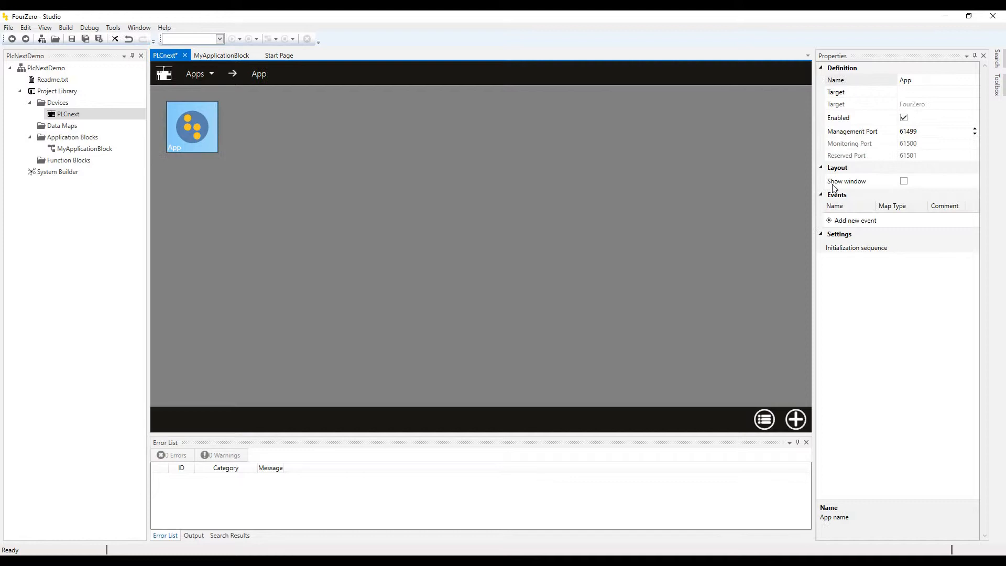
pyautogui.click(924, 83)
pyautogui.write('My')
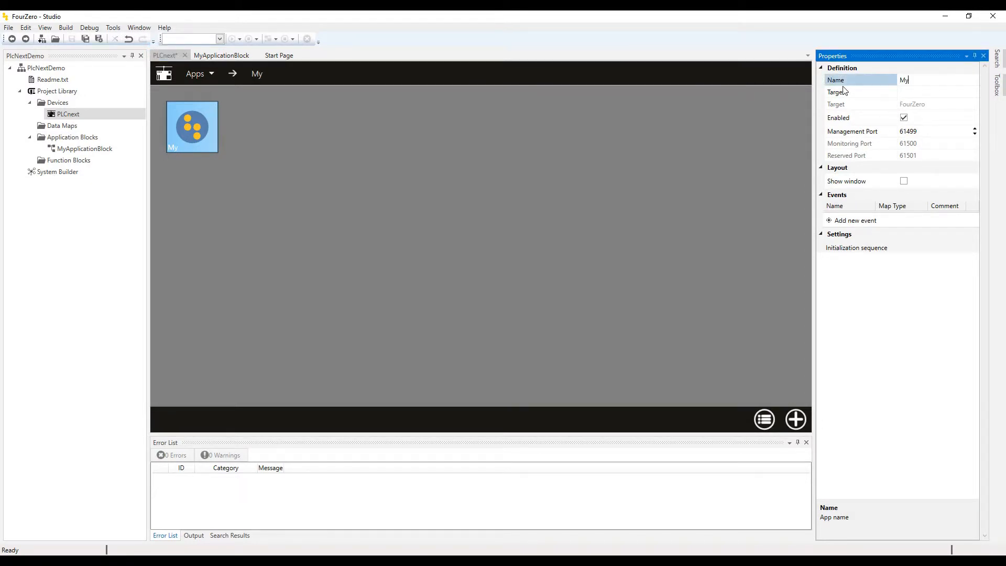
pyautogui.write('App')
pyautogui.click(492, 139)
# Save the project and open MyApp to edit its contents.
pyautogui.click(86, 29)
pyautogui.click(72, 39)
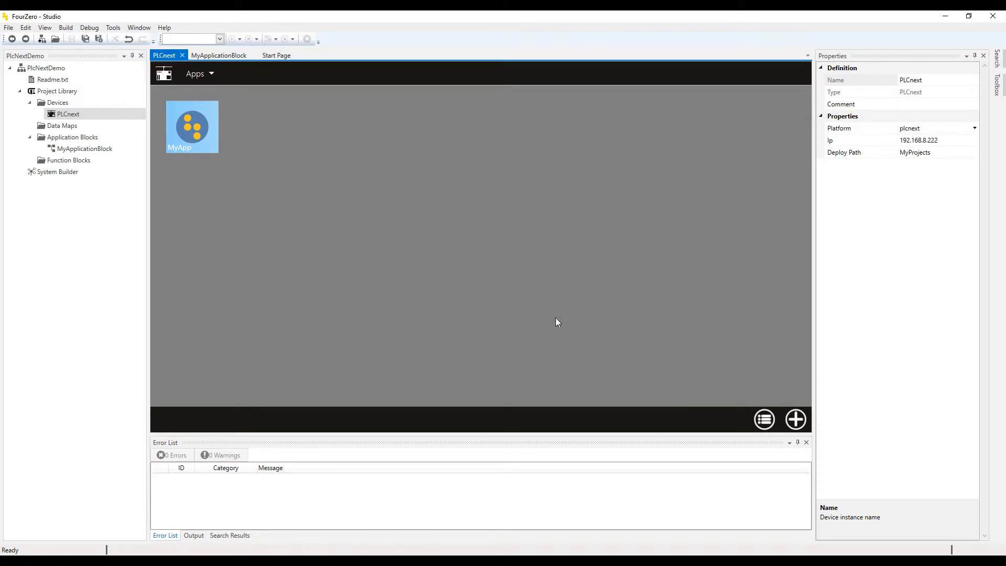
pyautogui.click(763, 418)
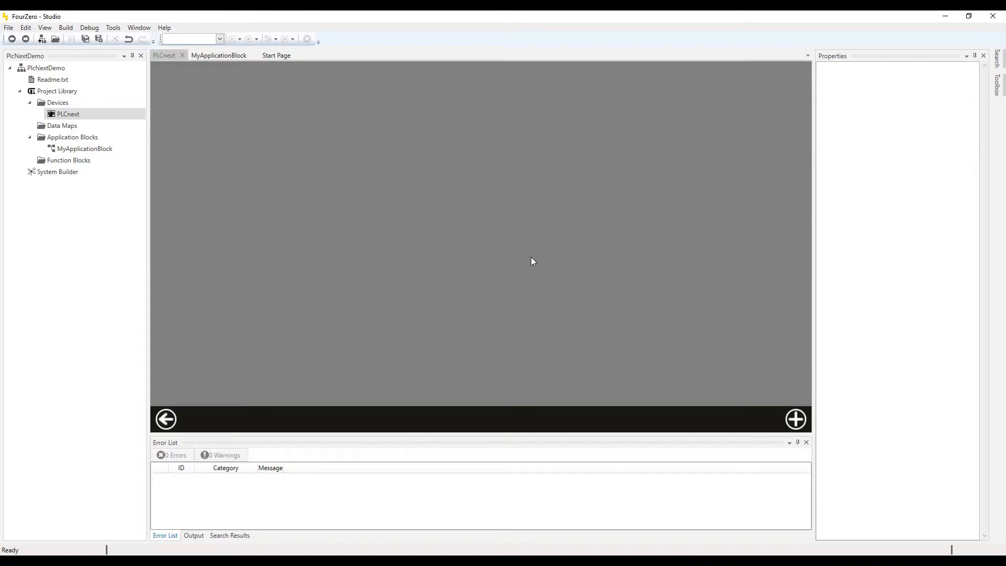
# Open the Toolbox library and expand Extensions > plcnext > PLCNext to list the modules.
pyautogui.click(795, 419)
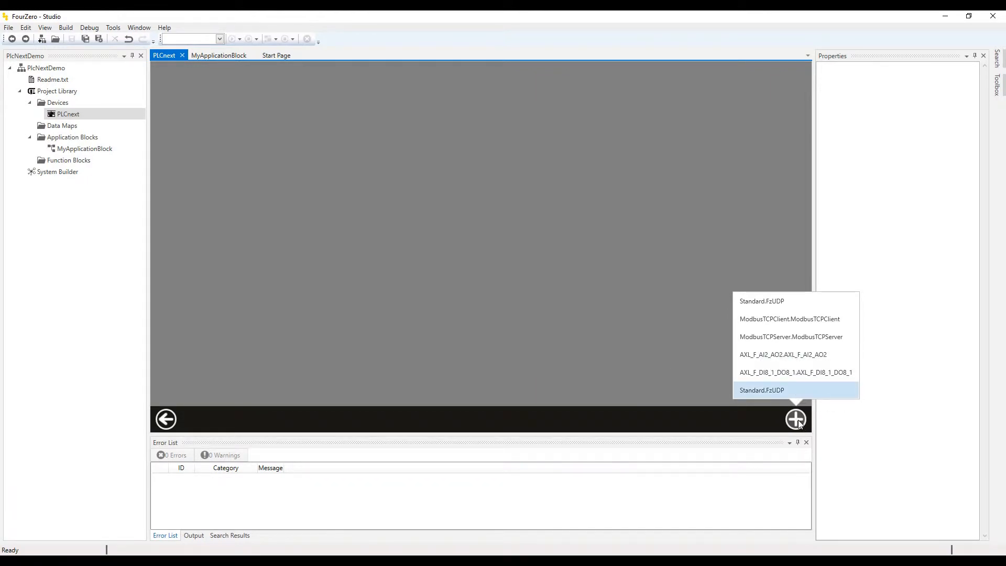
pyautogui.click(616, 277)
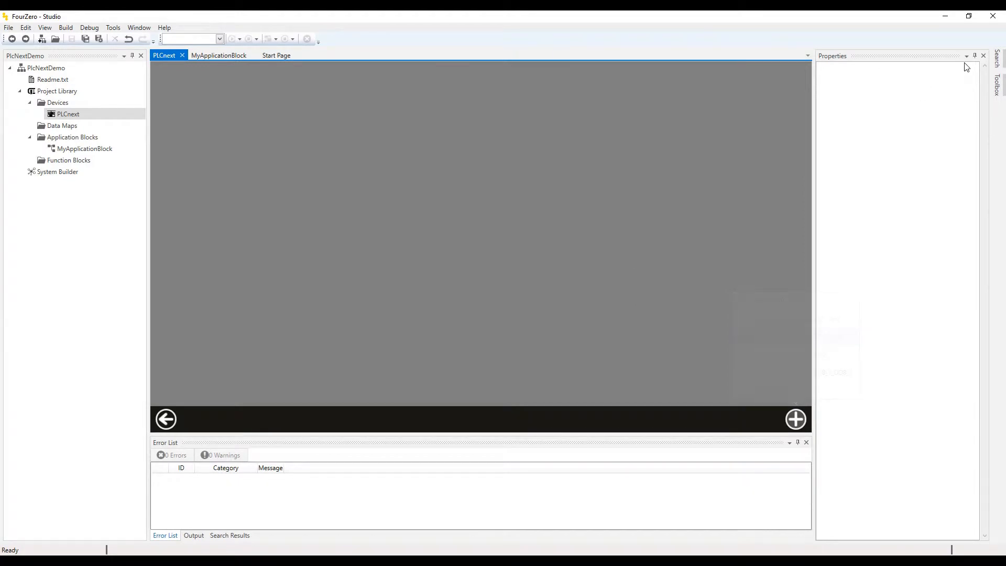
pyautogui.click(998, 86)
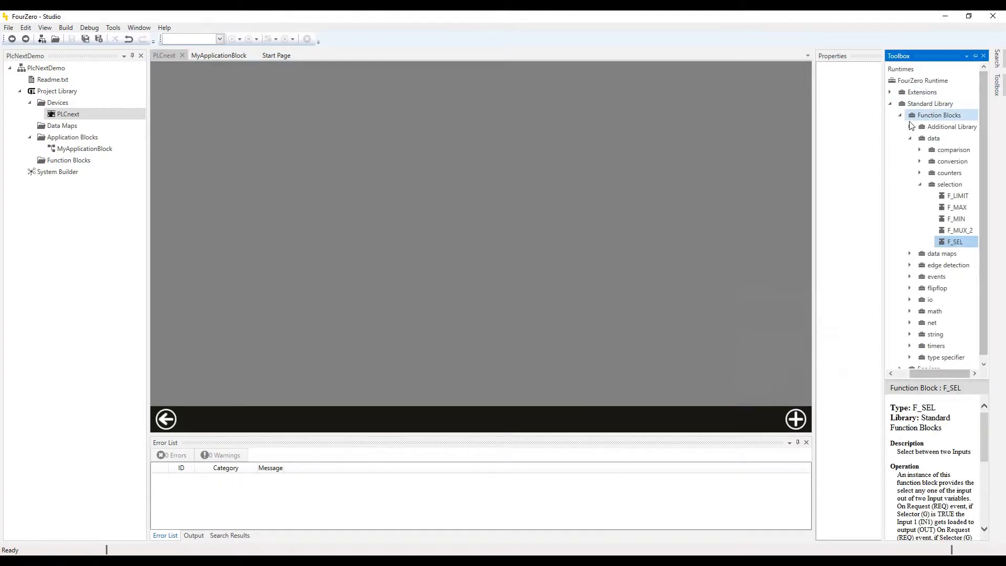
pyautogui.click(890, 92)
pyautogui.click(899, 115)
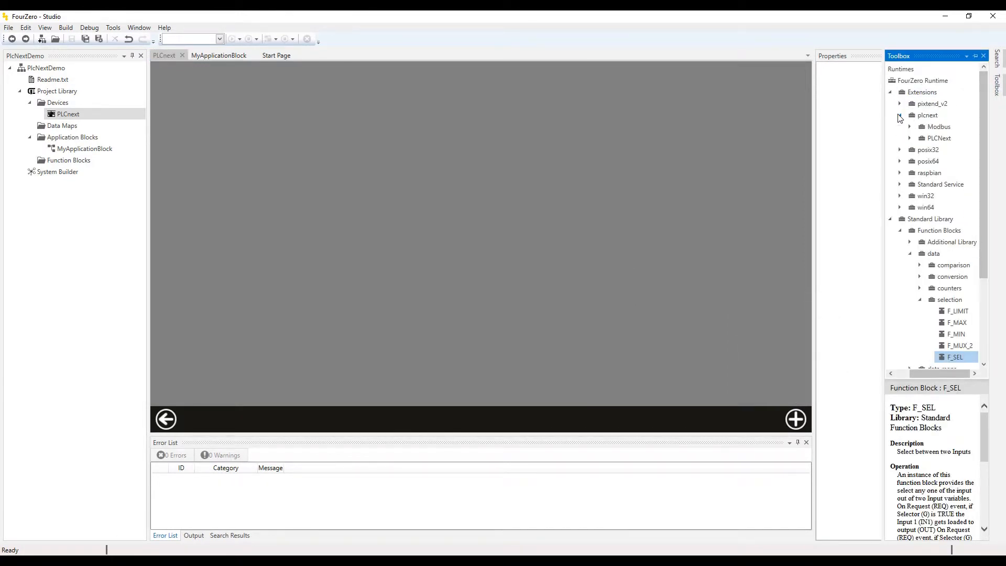
pyautogui.click(910, 137)
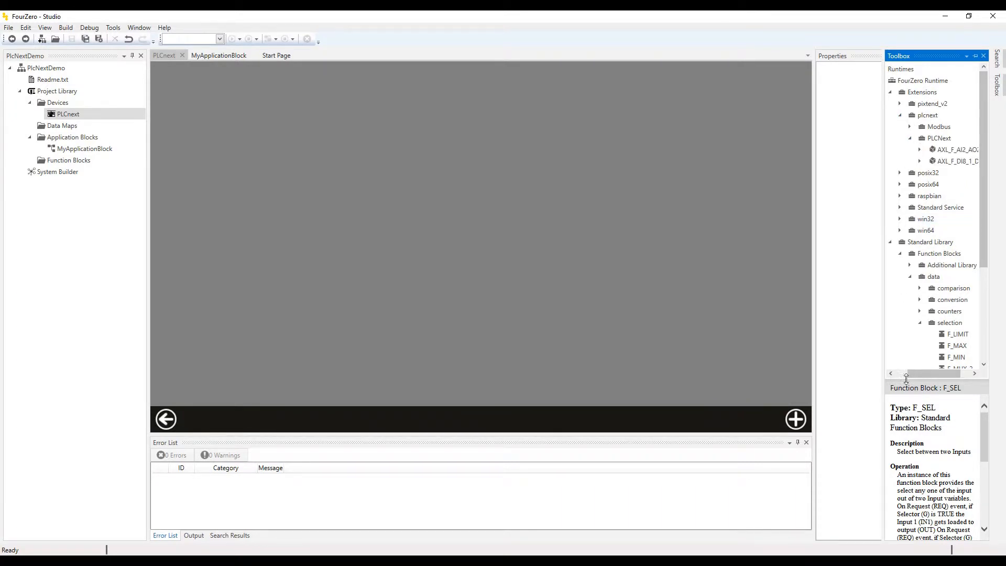
pyautogui.moveTo(920, 374); pyautogui.dragTo(930, 374)
pyautogui.click(904, 161)
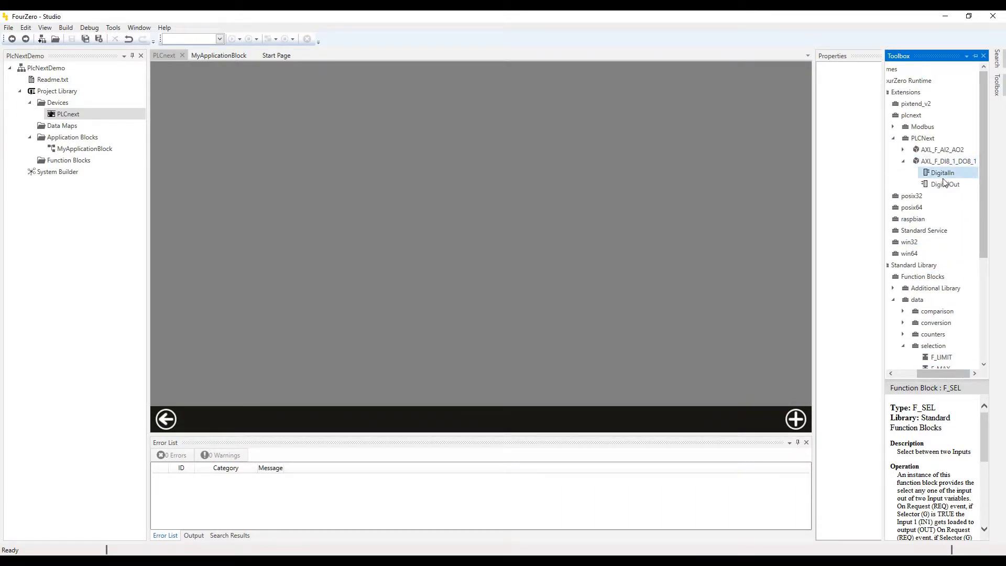
# Place the AXL_F_DI8_1_DO8_1 and AXL_F_AI2_AO2 modules on the MyApp canvas.
pyautogui.moveTo(946, 163); pyautogui.dragTo(788, 162)
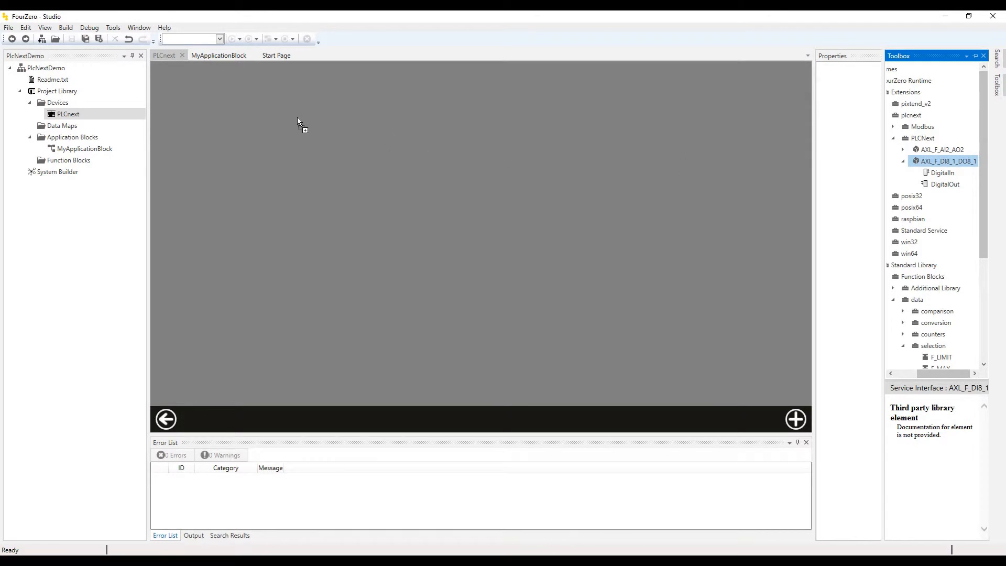
pyautogui.moveTo(297, 117); pyautogui.dragTo(298, 118)
pyautogui.moveTo(938, 149); pyautogui.dragTo(379, 125)
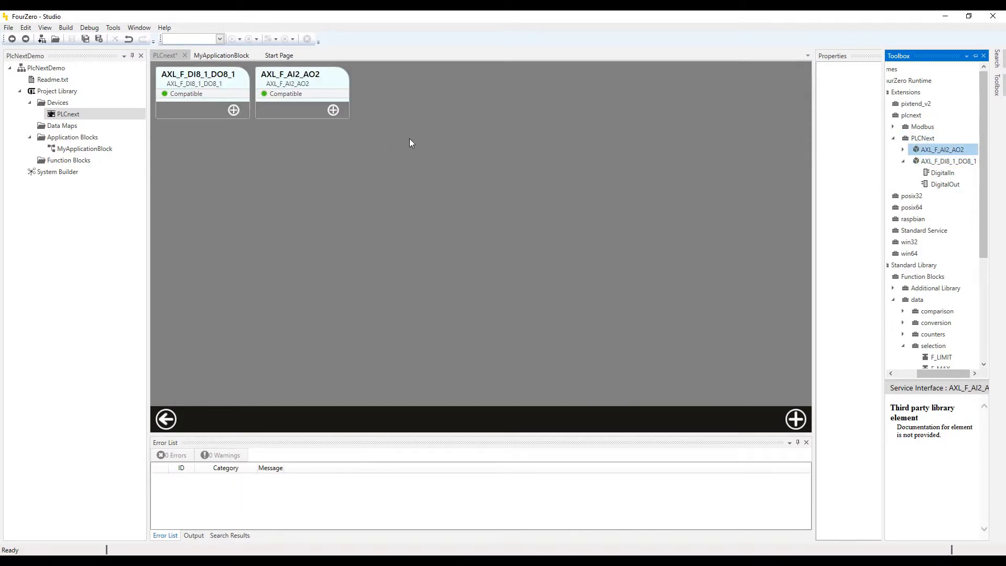
pyautogui.click(410, 174)
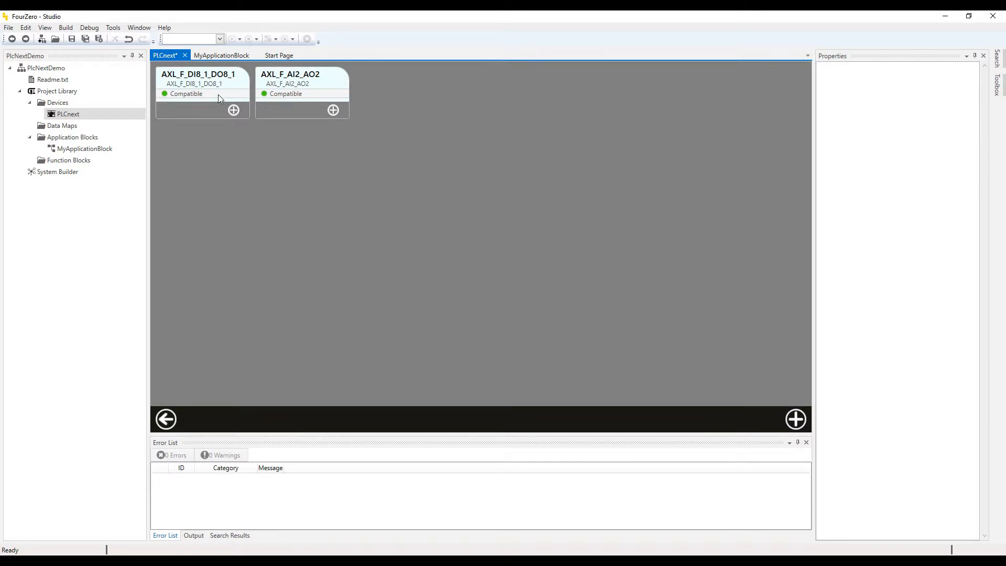
# Review the parameters of the AXL_F_DI8_1_DO8_1 and AXL_F_AI2_AO2 modules.
pyautogui.click(227, 78)
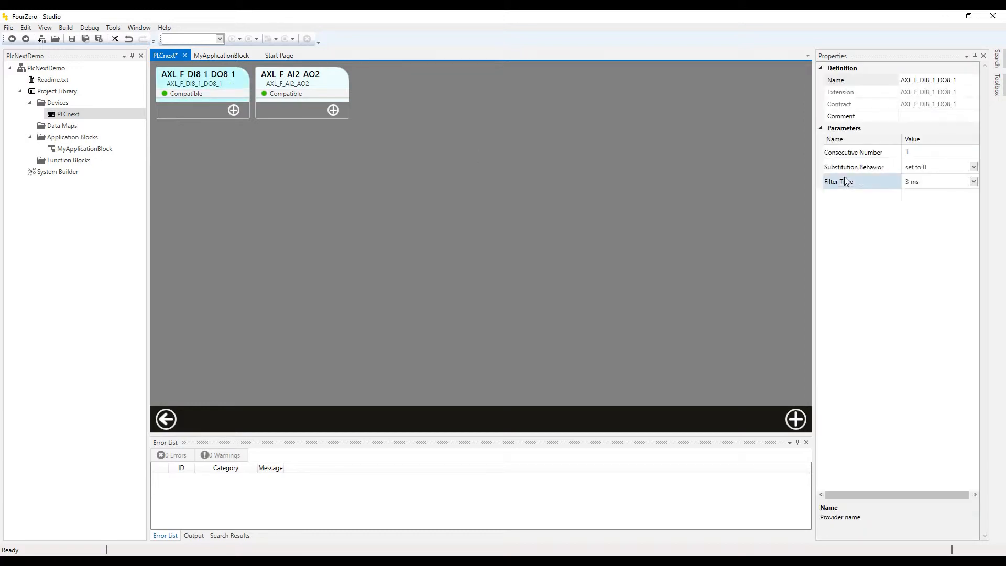
pyautogui.click(316, 75)
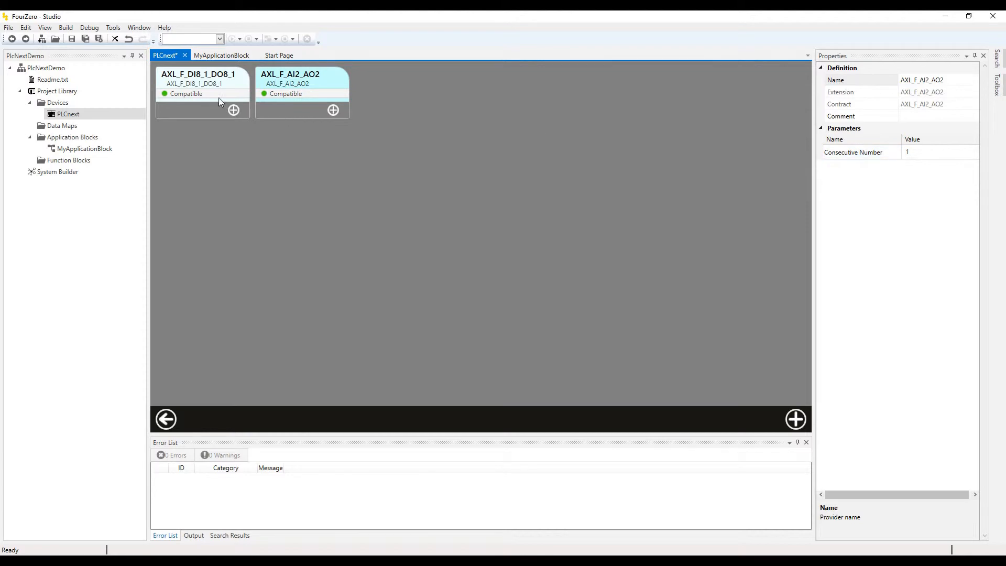
pyautogui.click(201, 78)
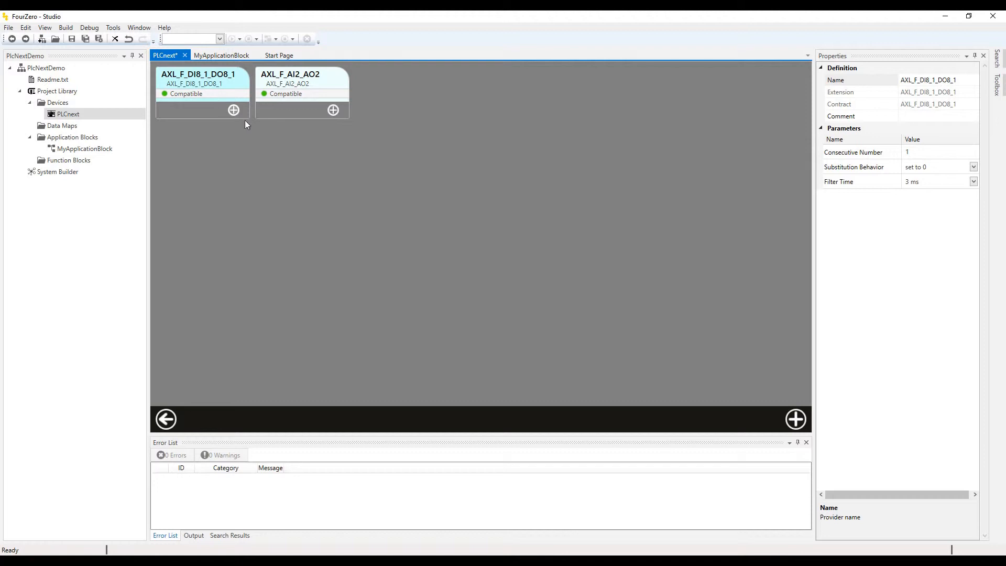
pyautogui.click(282, 233)
pyautogui.click(223, 116)
pyautogui.click(934, 152)
# Set the AXL_F_AI2_AO2 module's Consecutive Number to 2.
pyautogui.click(331, 75)
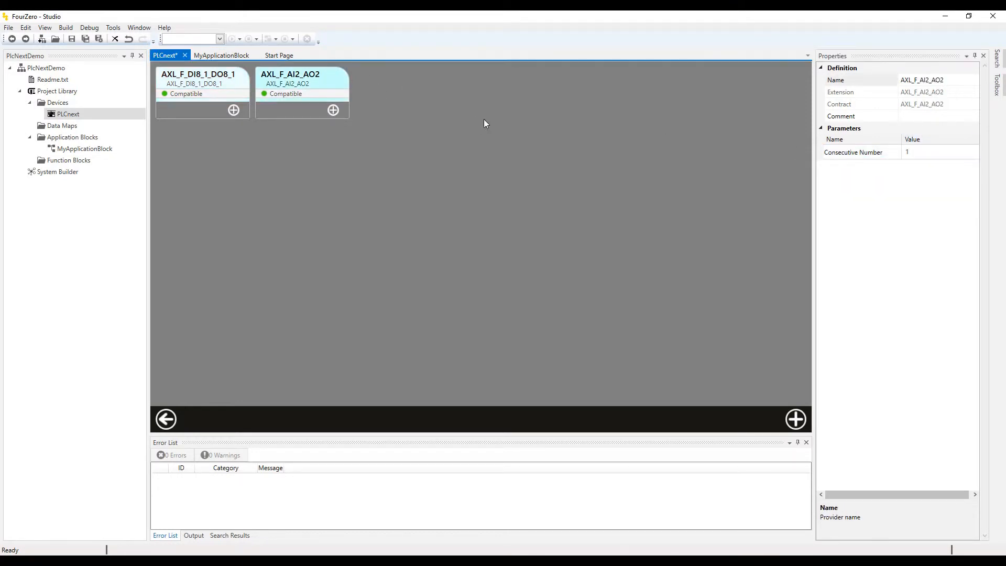
pyautogui.click(907, 153)
pyautogui.write('2')
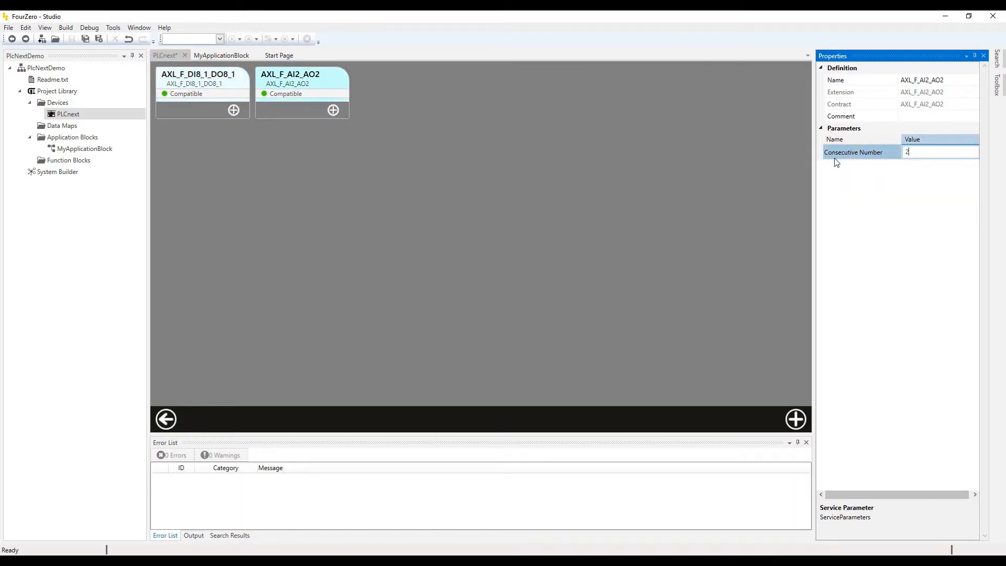
pyautogui.click(721, 206)
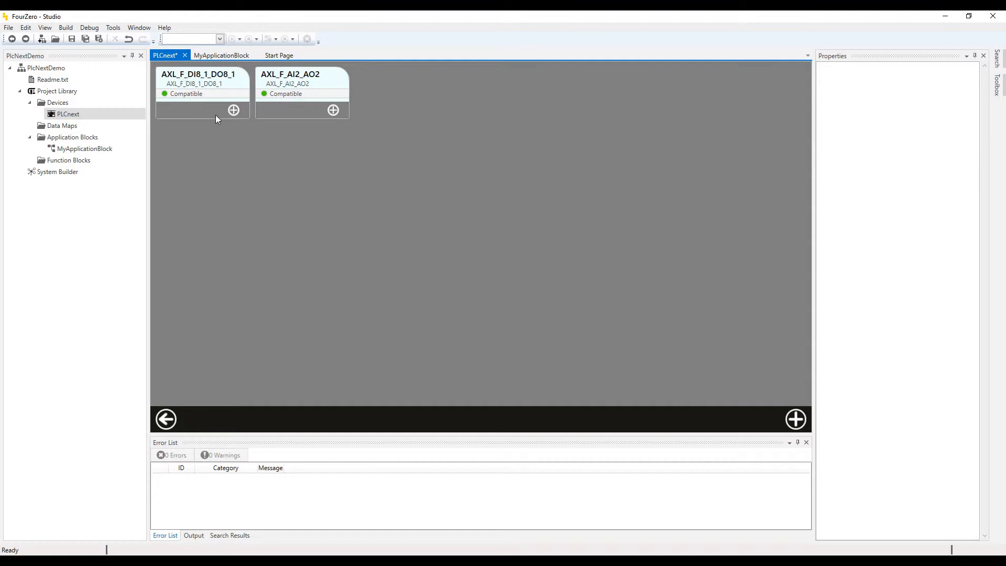
# Save, then add a DigitalIn signal on pin 0 to the AXL_F_DI8_1_DO8_1 module.
pyautogui.click(72, 38)
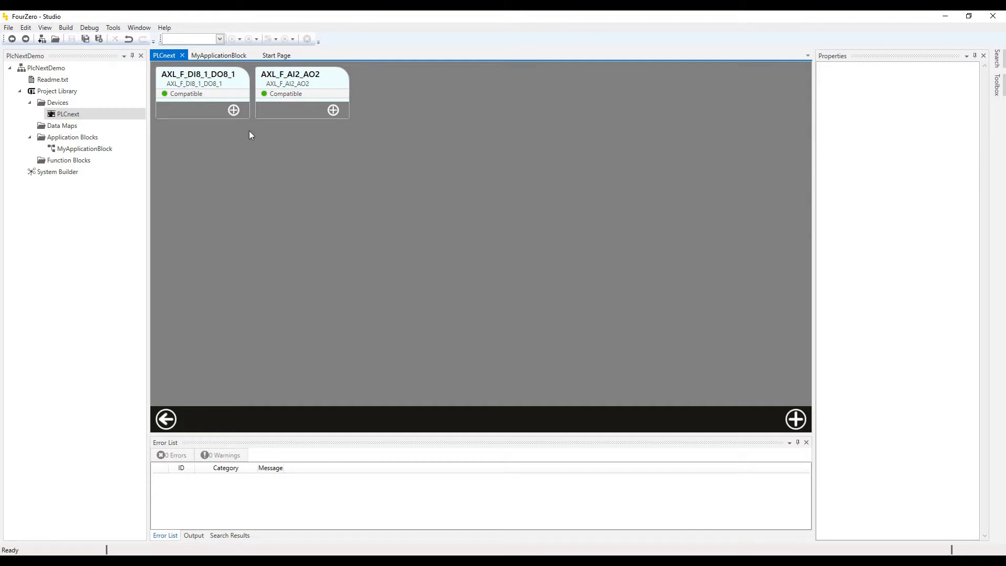
pyautogui.click(231, 111)
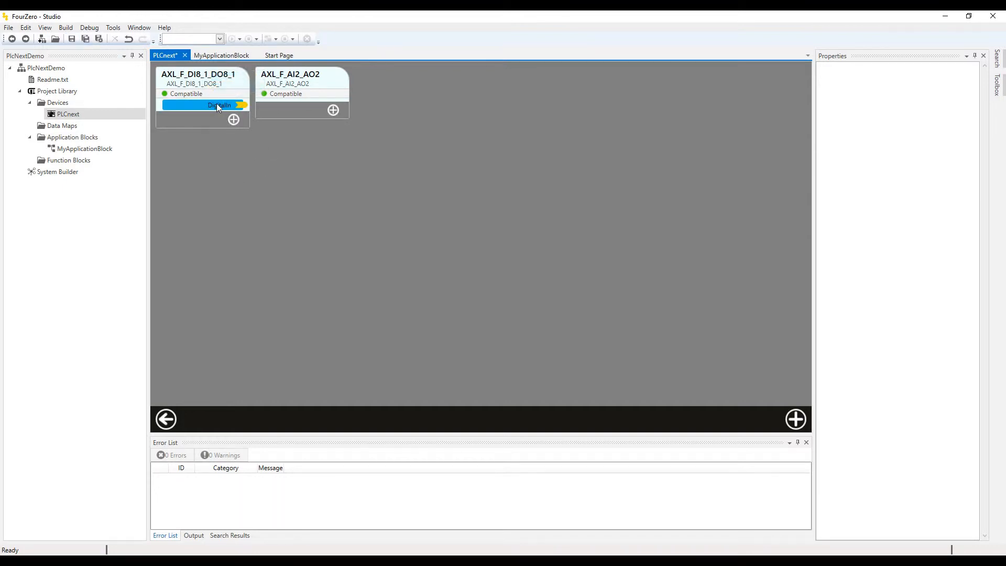
pyautogui.click(218, 107)
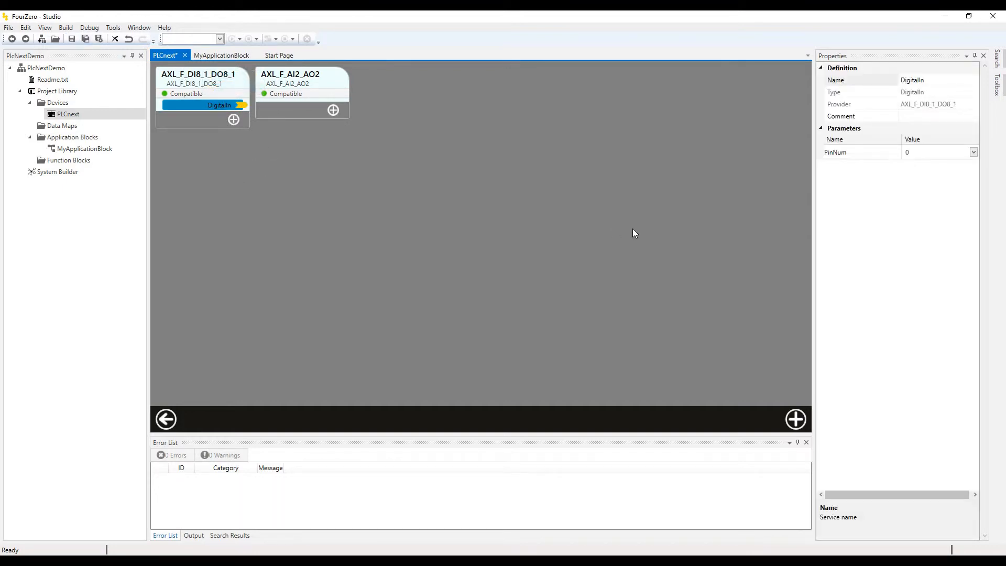
pyautogui.click(933, 154)
pyautogui.click(919, 168)
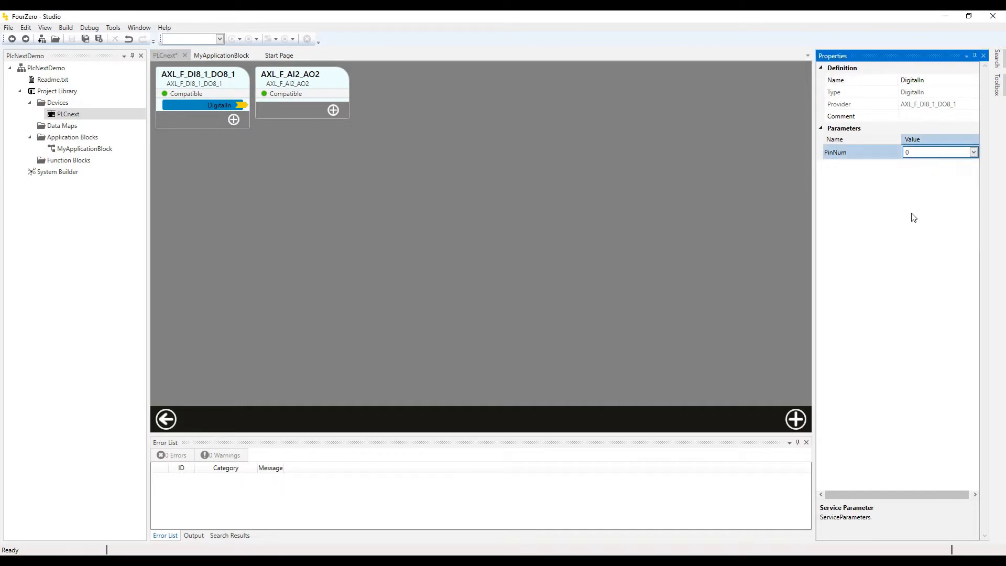
pyautogui.click(915, 218)
# Add an AnalogOut signal to the AXL_F_AI2_AO2 module, save, and return to Apps.
pyautogui.click(335, 110)
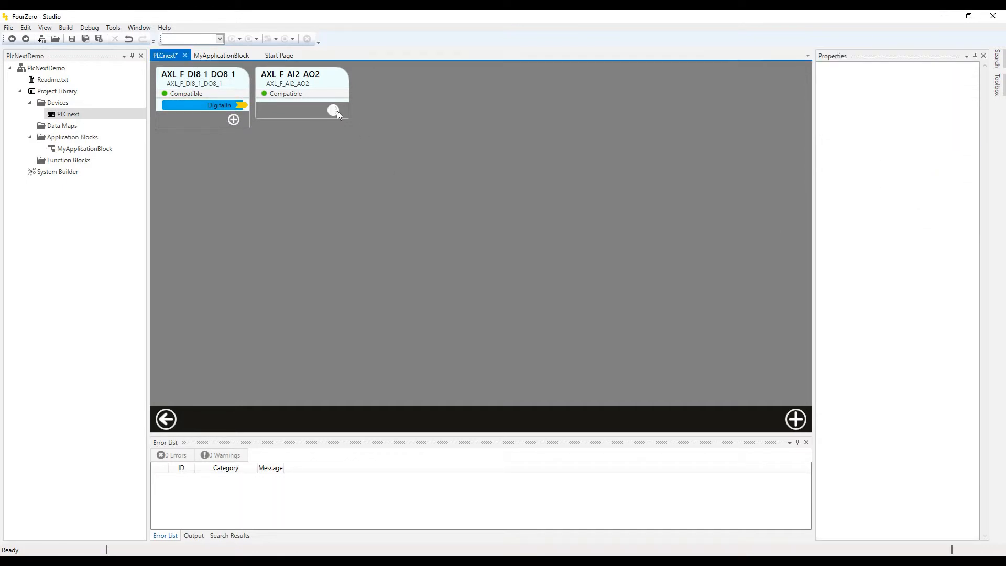
pyautogui.click(342, 85)
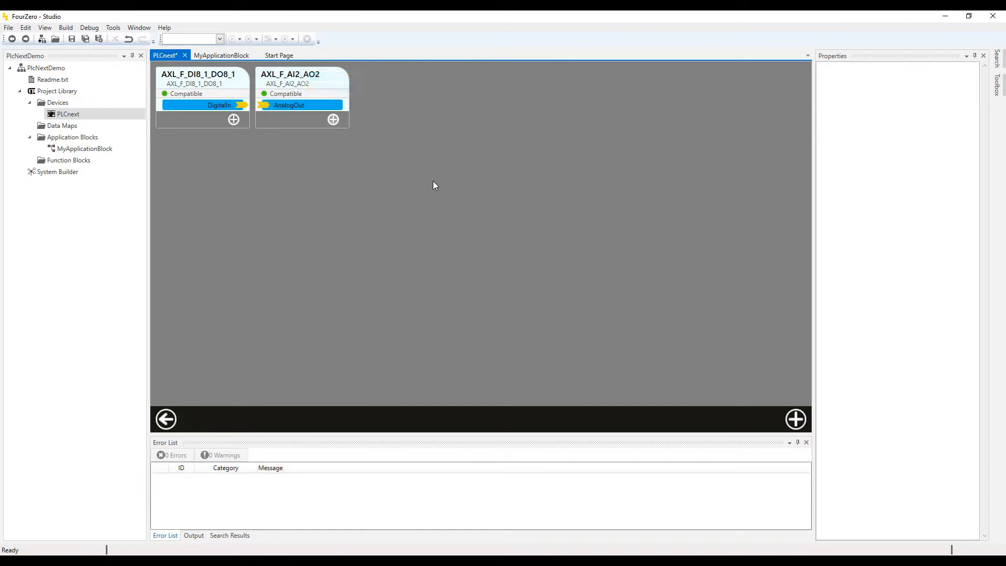
pyautogui.click(315, 107)
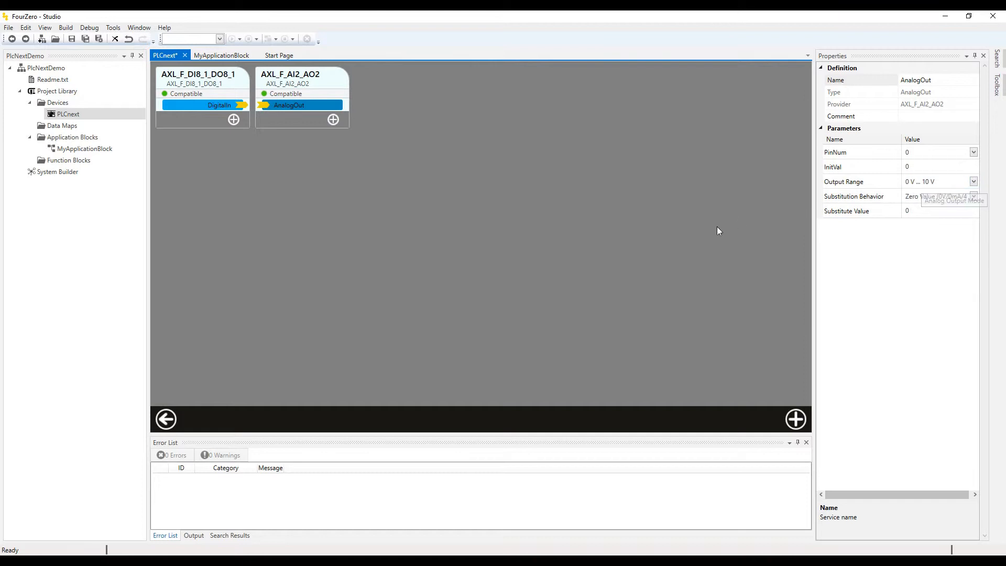
pyautogui.click(661, 214)
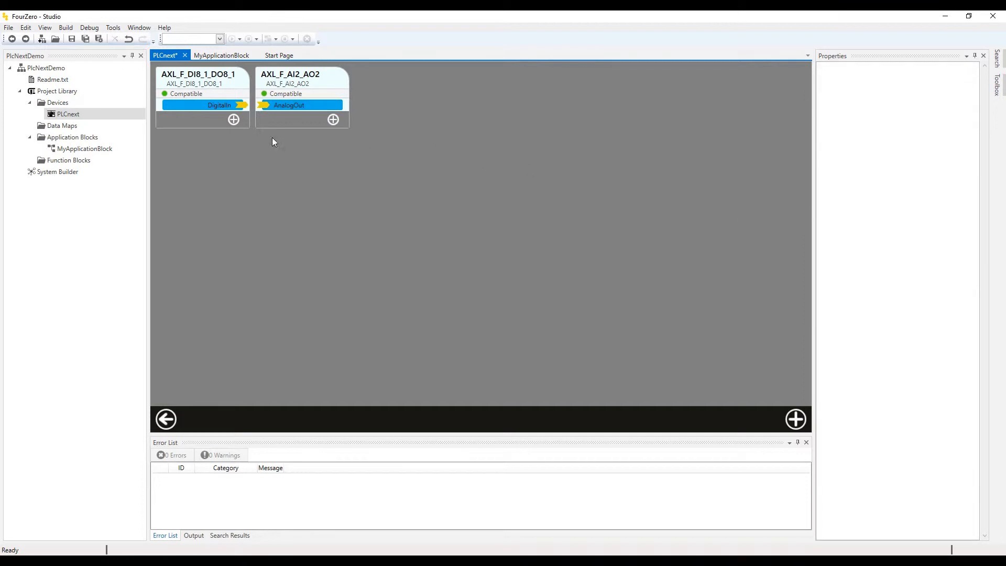
pyautogui.click(71, 39)
pyautogui.click(166, 419)
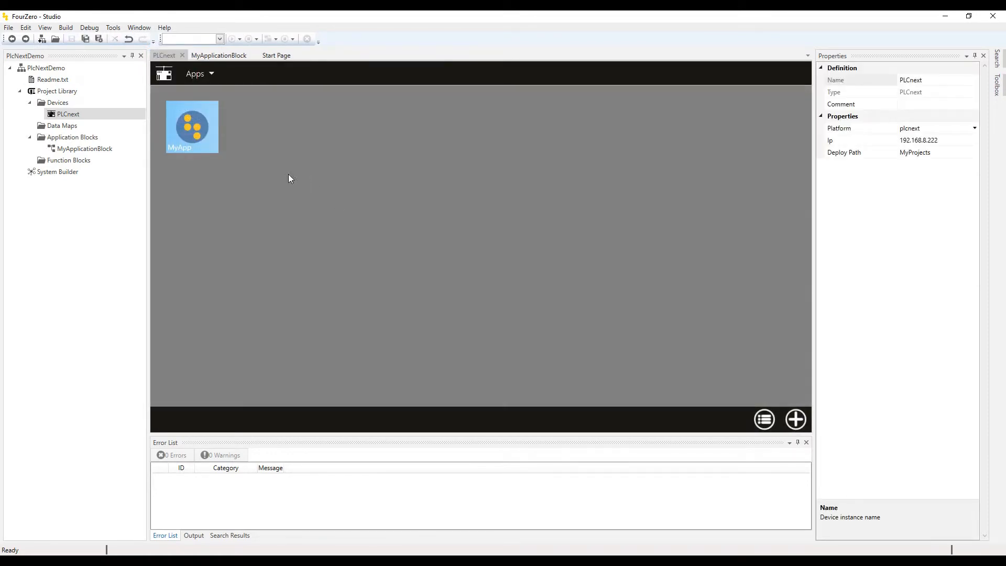
# Open MyApp and enable both the digital and analog modules as providers.
pyautogui.doubleClick(197, 129)
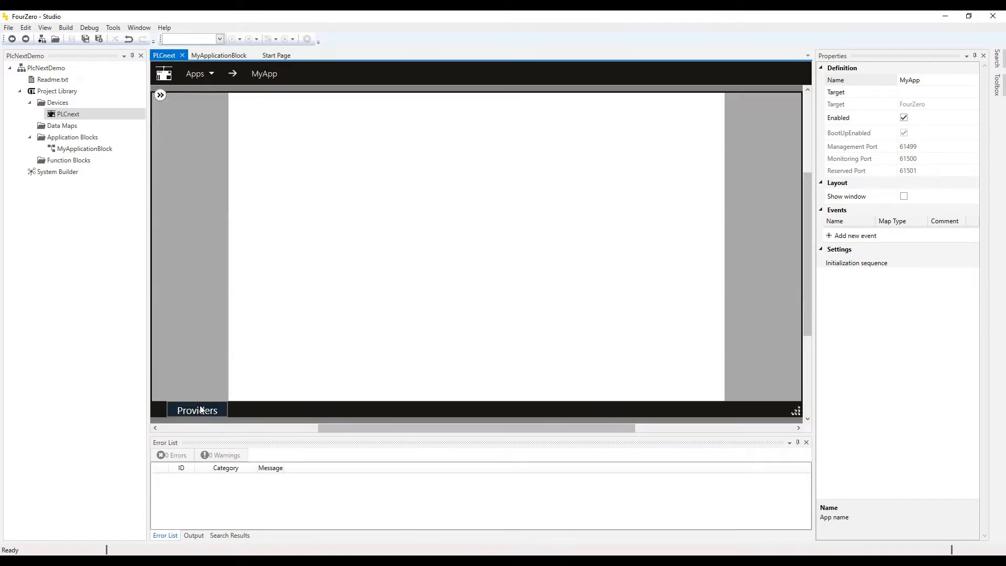
pyautogui.click(200, 410)
pyautogui.click(178, 371)
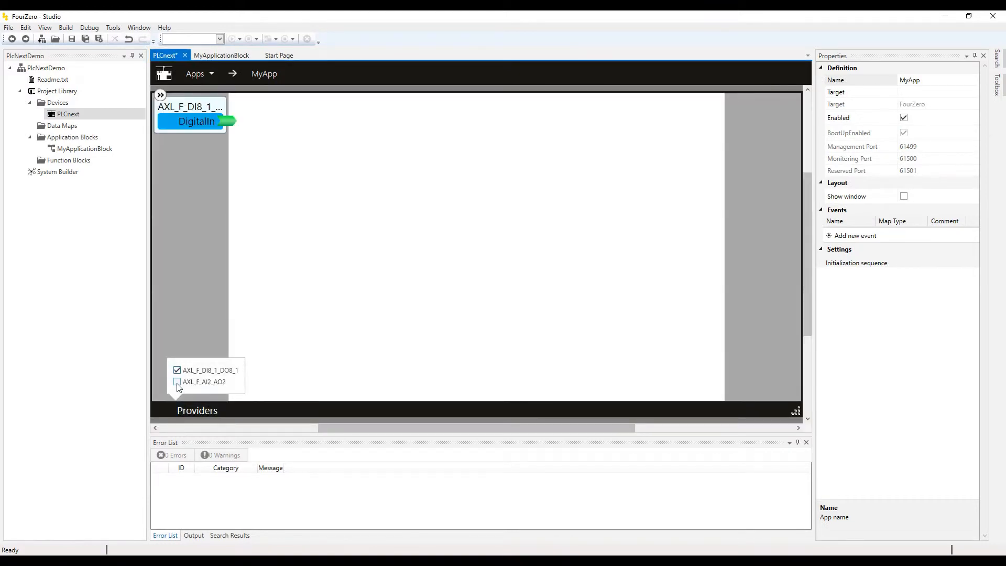
pyautogui.click(178, 383)
pyautogui.click(496, 283)
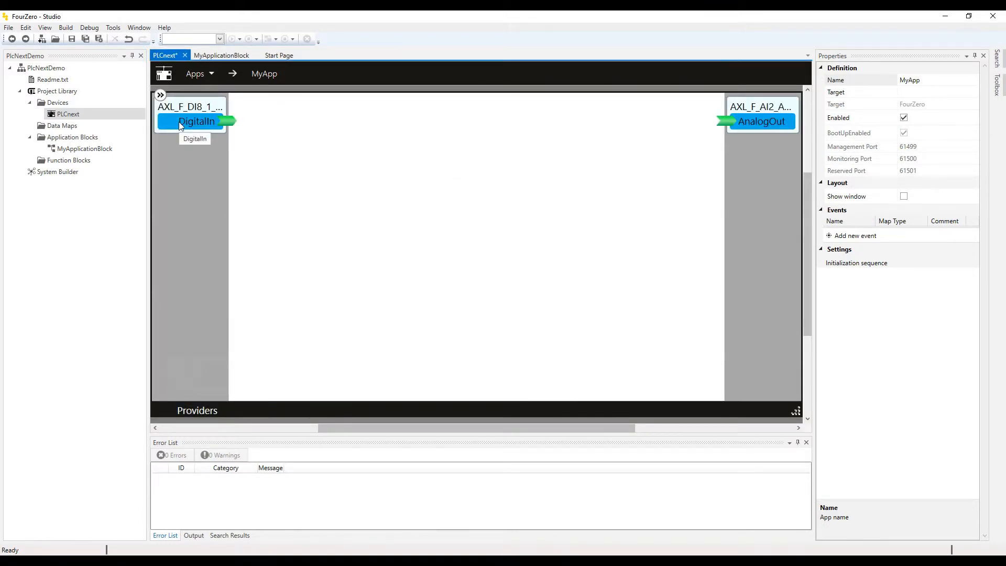
pyautogui.click(776, 126)
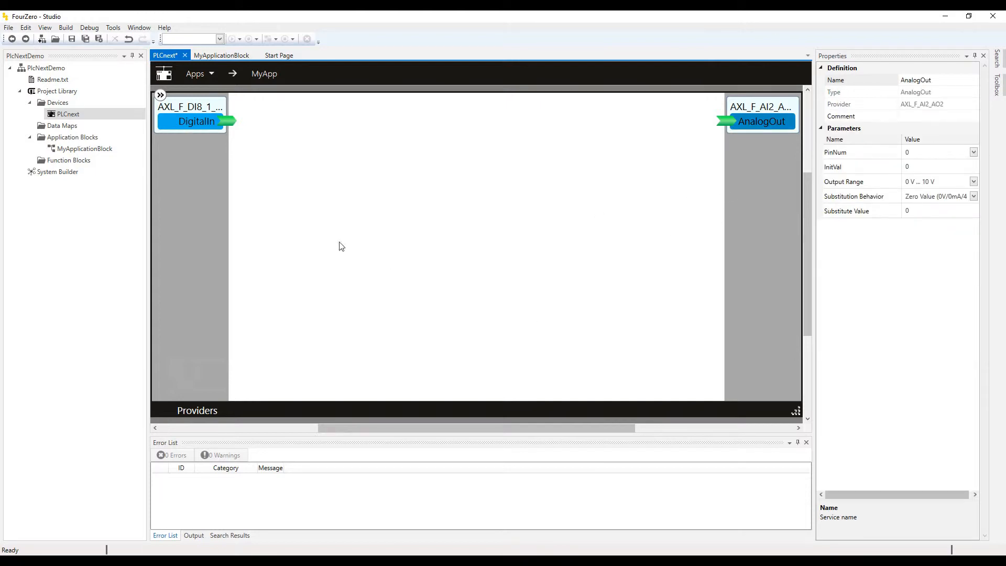
# Place MyApplicationBlock in the diagram and wire DigitalIn→Input and Output→AnalogOut.
pyautogui.moveTo(104, 149); pyautogui.dragTo(445, 132)
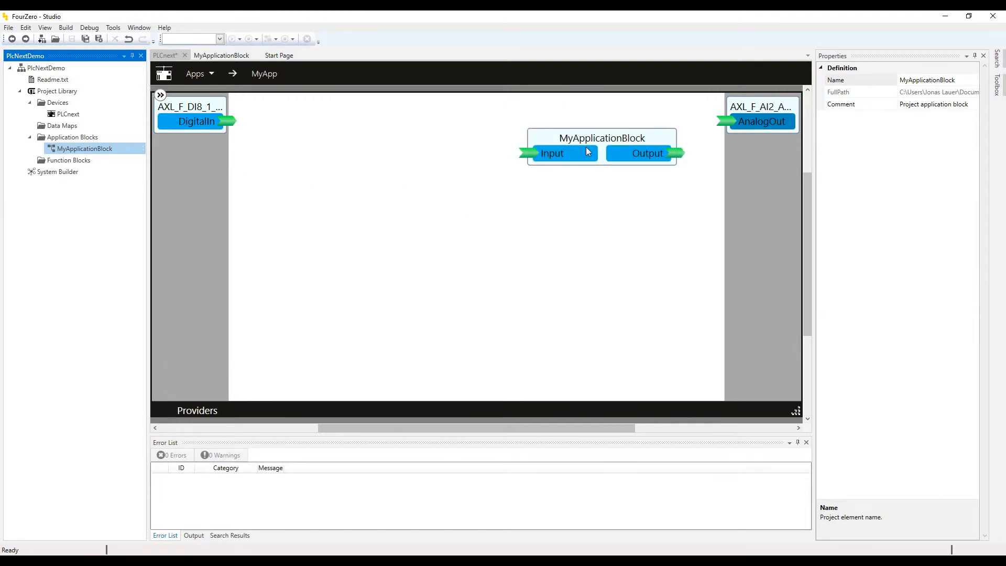
pyautogui.moveTo(586, 147); pyautogui.dragTo(475, 133)
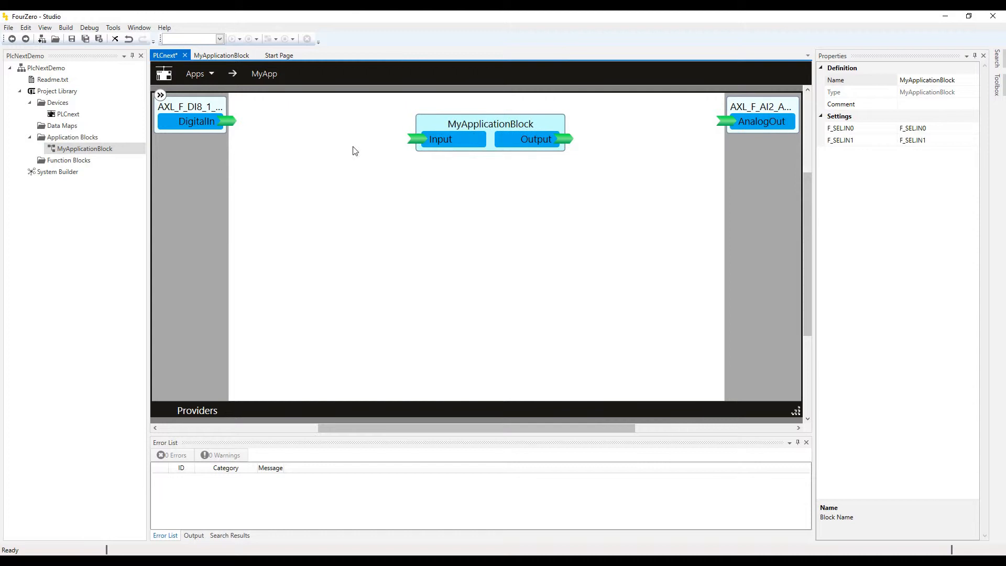
pyautogui.moveTo(229, 122); pyautogui.dragTo(418, 139)
pyautogui.moveTo(564, 139); pyautogui.dragTo(726, 122)
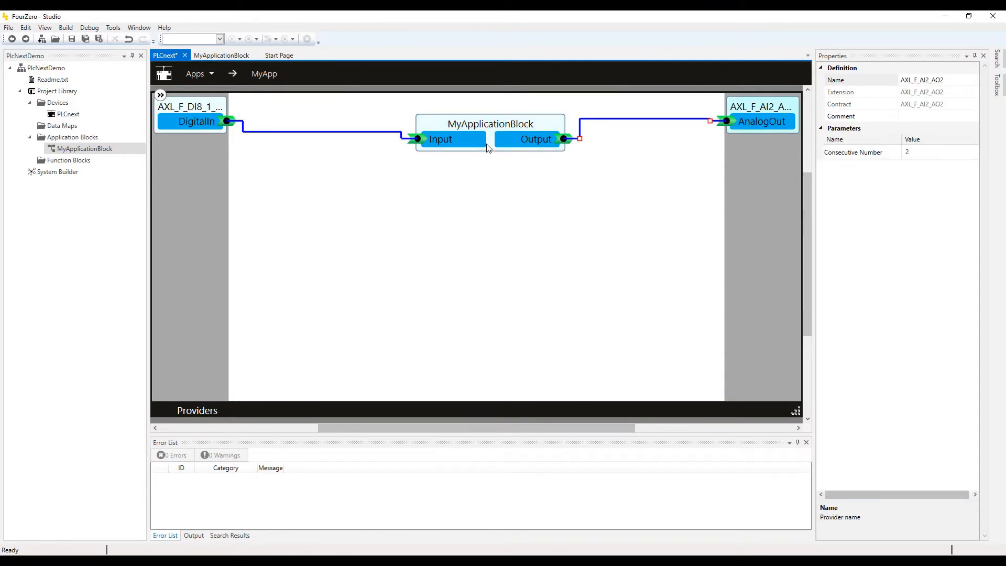
pyautogui.moveTo(486, 144); pyautogui.dragTo(496, 166)
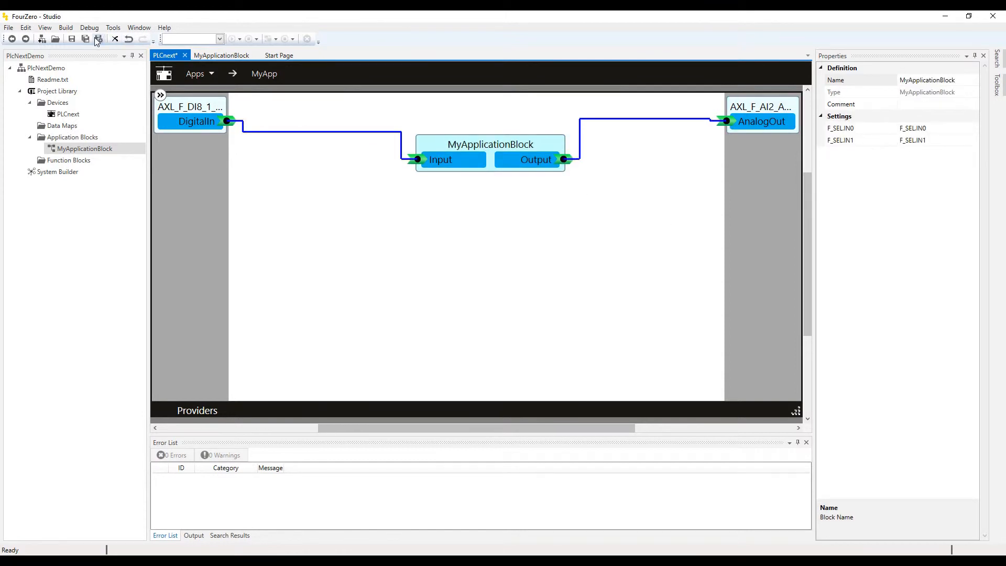
# Save, check DigitalIn's properties, and open MyApplicationBlock's internal diagram.
pyautogui.click(73, 39)
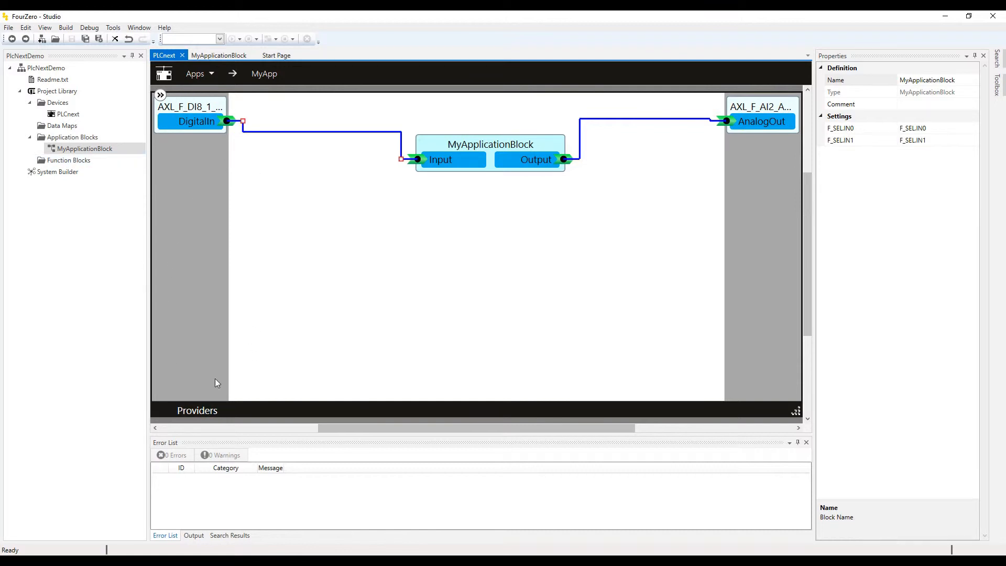
pyautogui.click(172, 151)
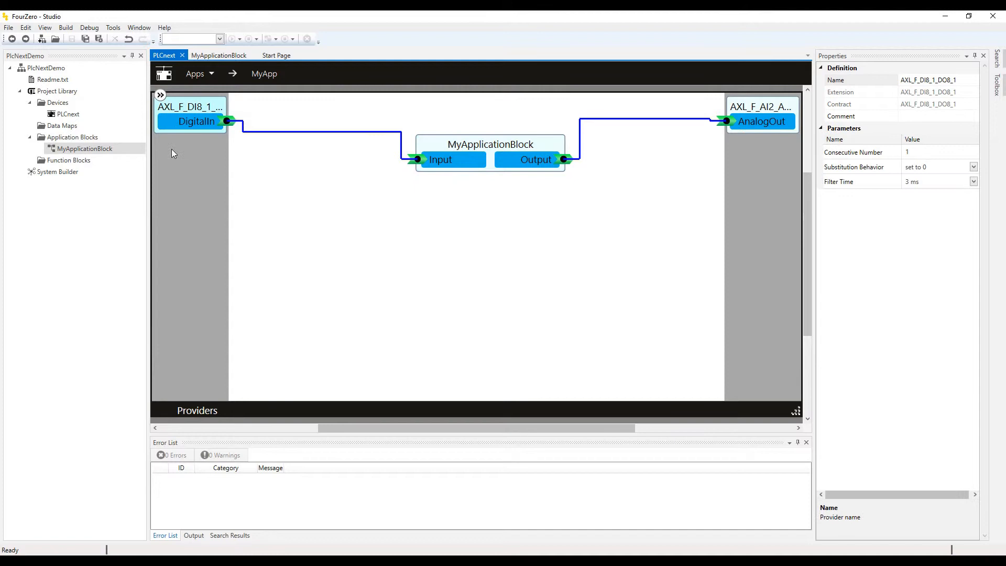
pyautogui.click(212, 127)
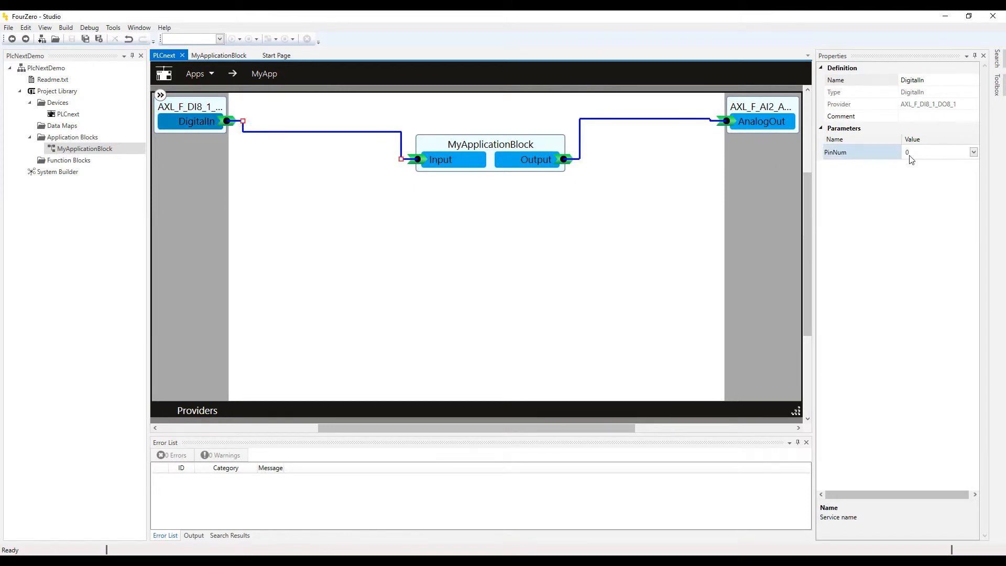
pyautogui.click(473, 144)
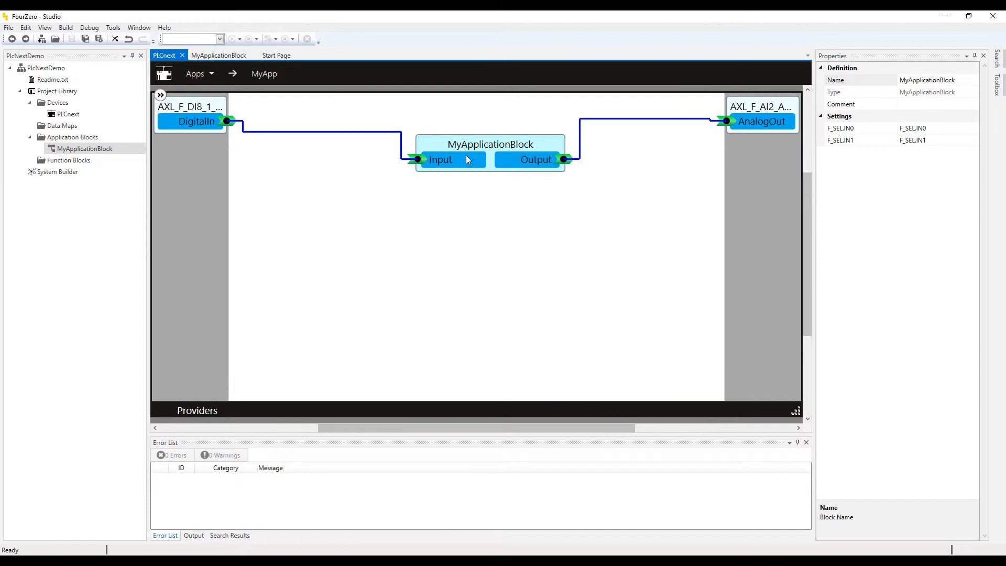
pyautogui.doubleClick(476, 145)
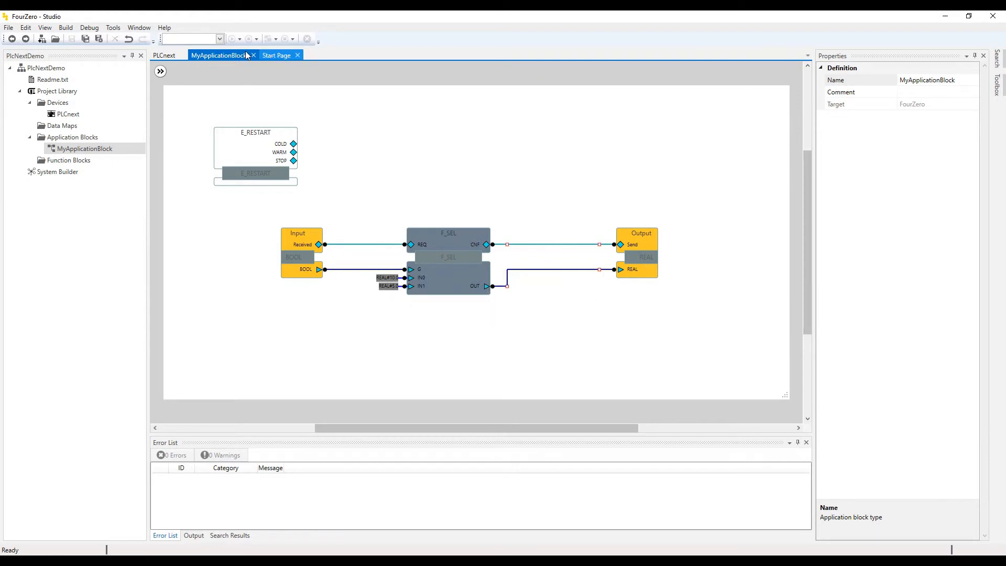
# Return to the PLCnext Apps overview via the AnalogOut wiring and select System Builder.
pyautogui.click(164, 55)
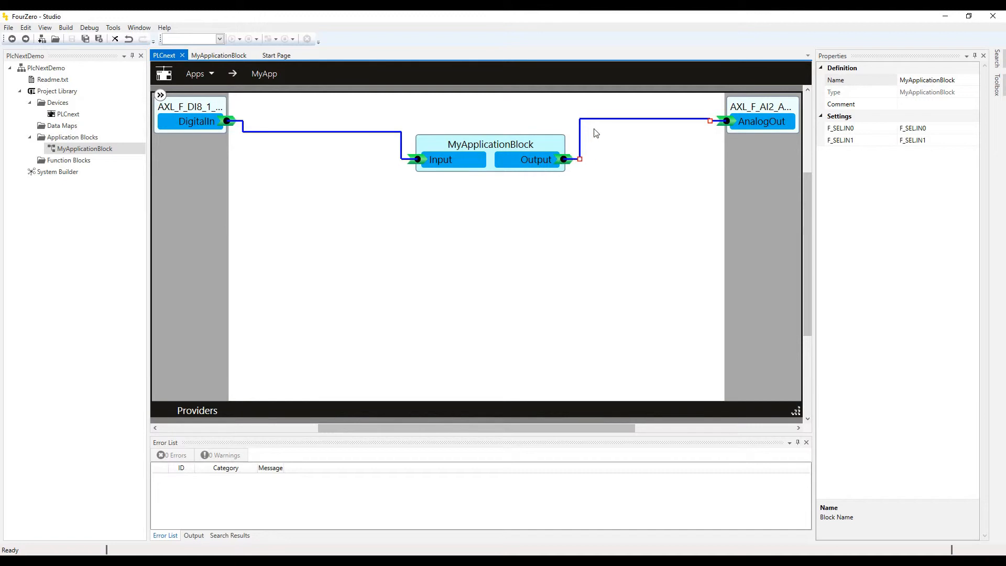
pyautogui.click(755, 124)
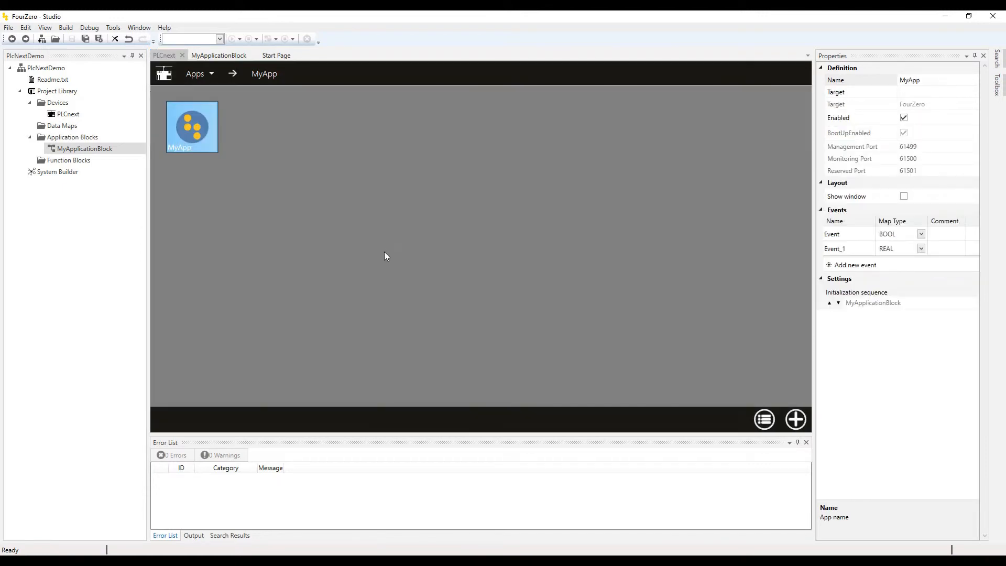
pyautogui.click(312, 213)
pyautogui.click(62, 175)
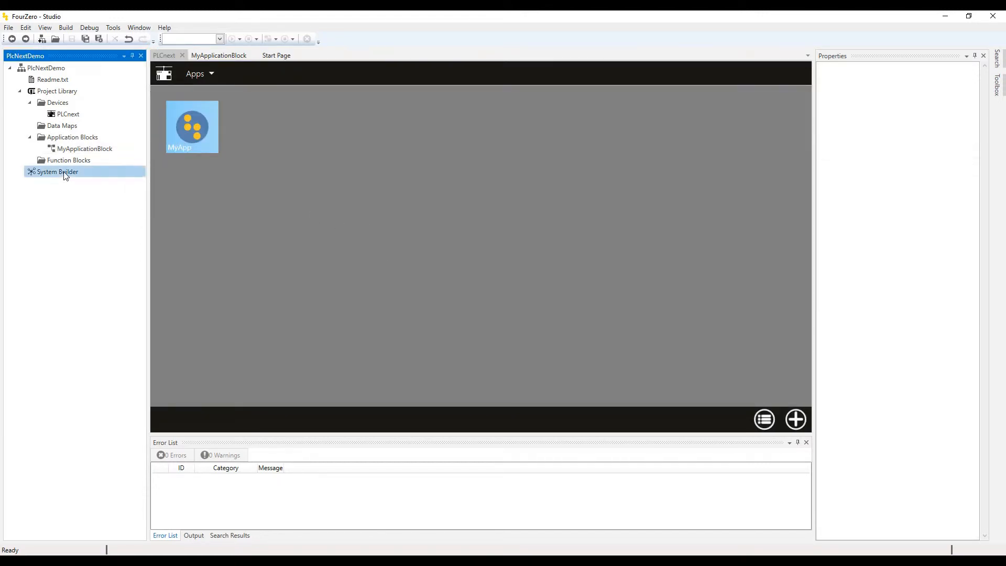
# Add a RunEnvironment under System Builder, put the PLCnext device (192.168.8.222) in it, and save.
pyautogui.rightClick(63, 174)
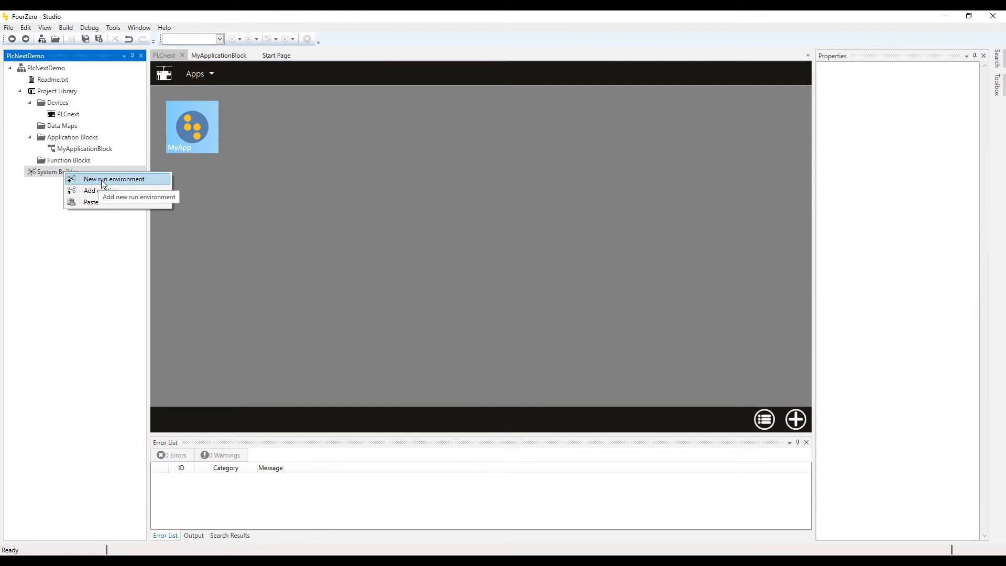
pyautogui.click(101, 180)
pyautogui.click(73, 188)
pyautogui.doubleClick(73, 188)
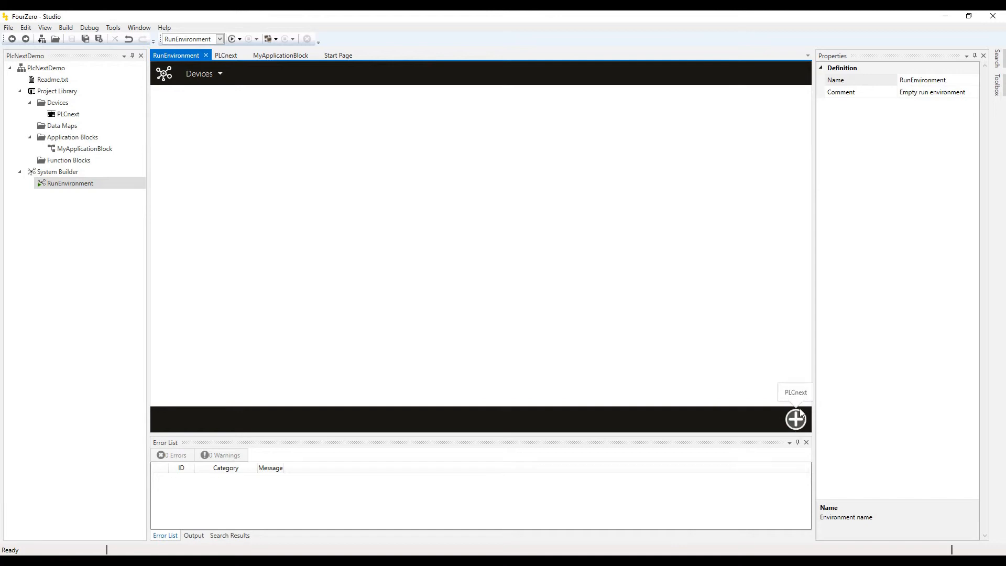
pyautogui.click(796, 391)
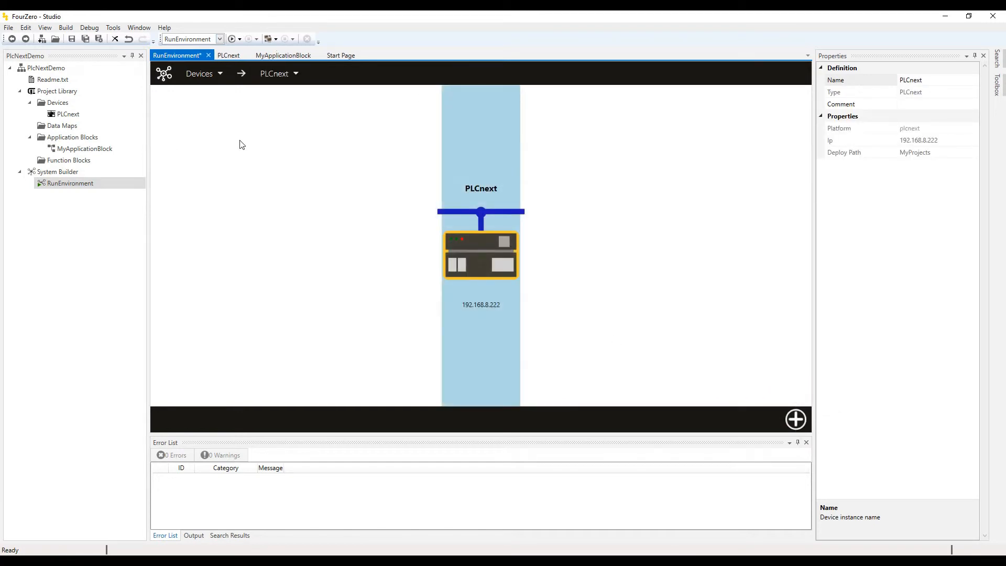
pyautogui.click(86, 39)
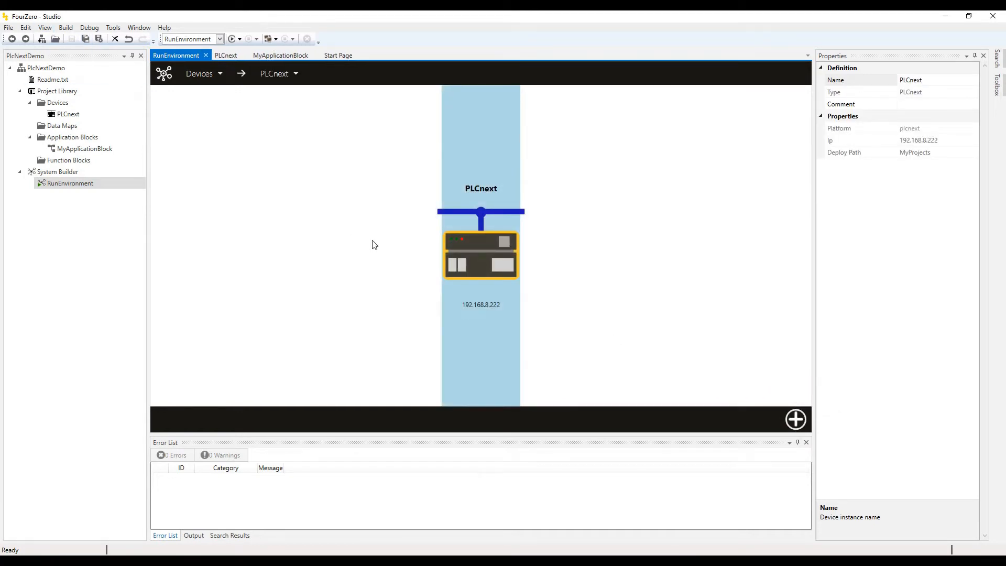
# Start the run environment, logging in with the PLCnext user name and password and saving them.
pyautogui.click(231, 39)
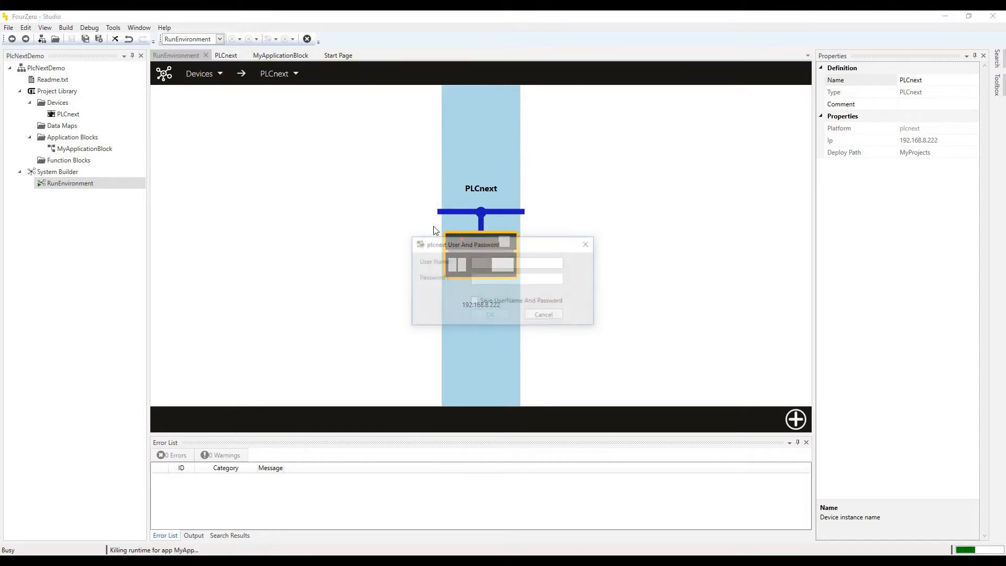
pyautogui.click(499, 263)
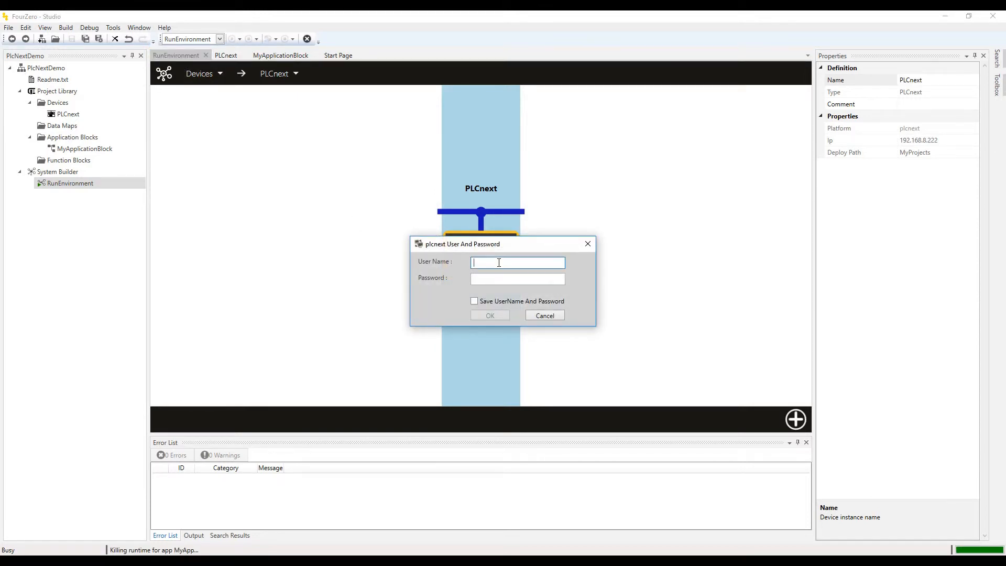
pyautogui.write('admin')
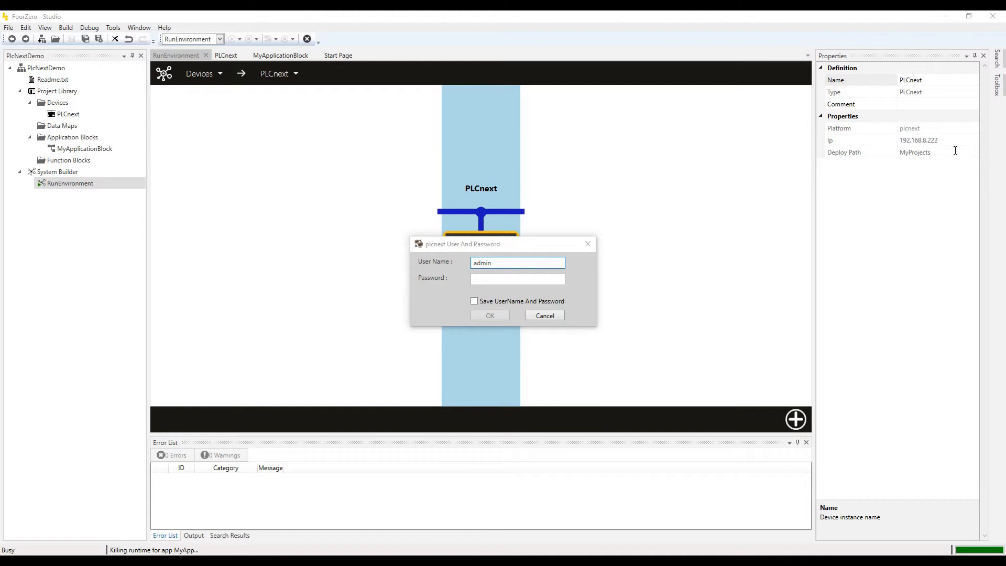
pyautogui.click(528, 280)
pyautogui.hotkey('ctrl', 'v')
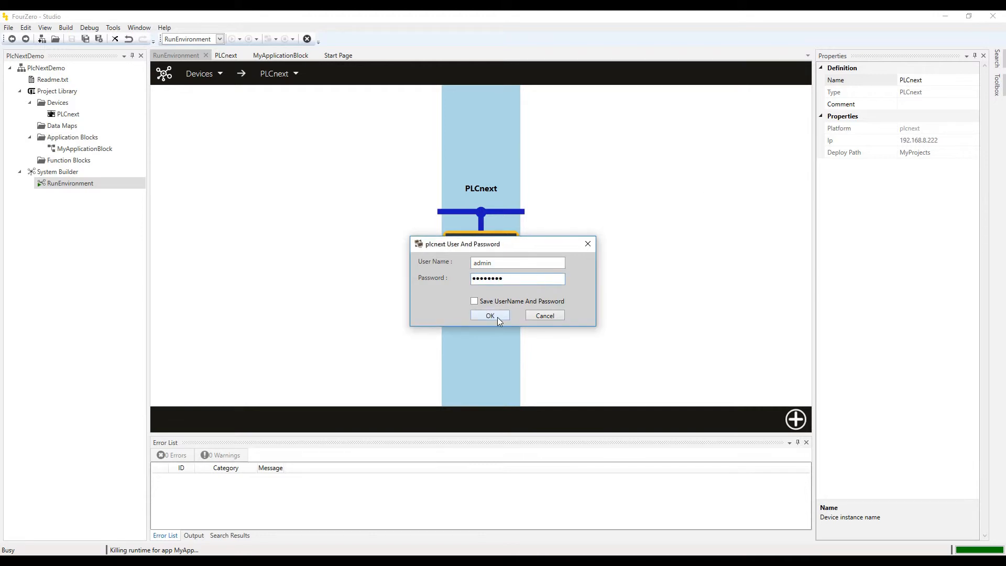
pyautogui.click(475, 302)
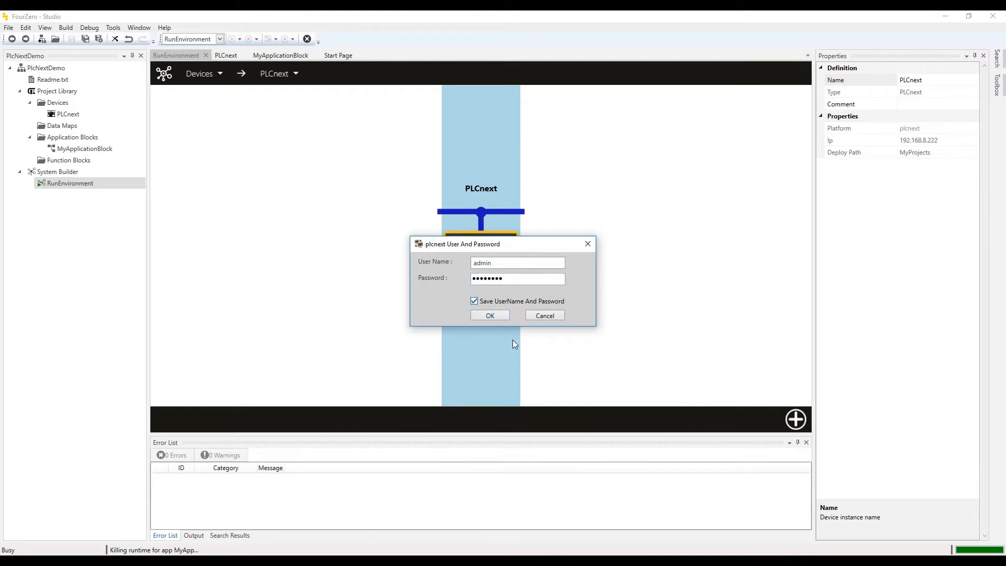
pyautogui.click(492, 314)
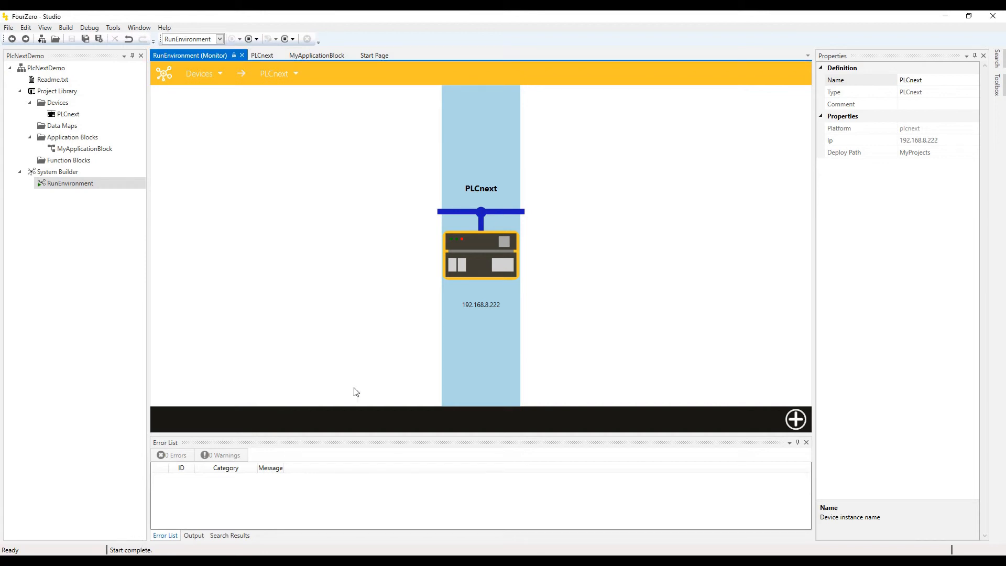
# Drill into the PLCnext device, then MyApp, then open MyApplicationBlock's Monitor view.
pyautogui.doubleClick(492, 257)
pyautogui.doubleClick(195, 124)
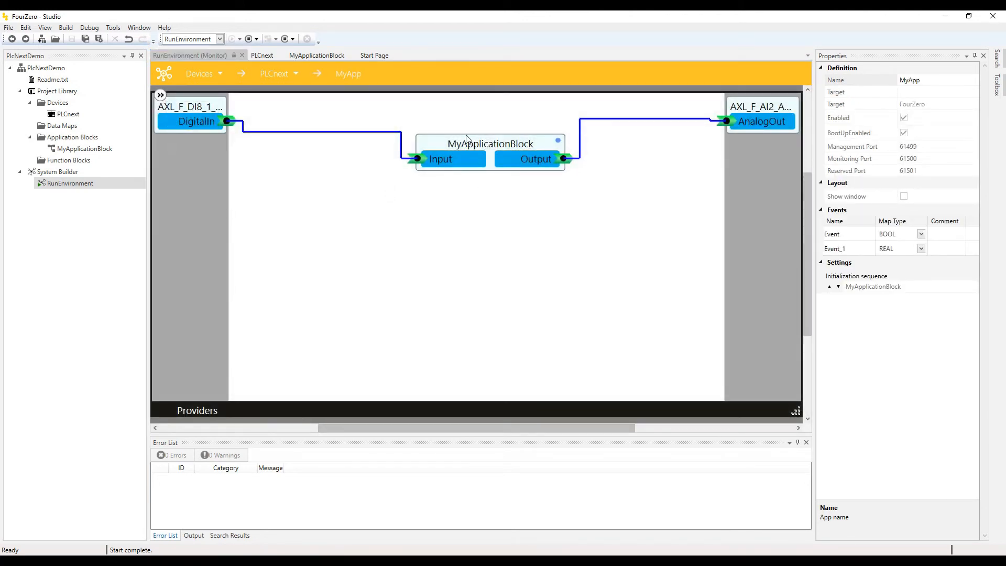
pyautogui.click(163, 73)
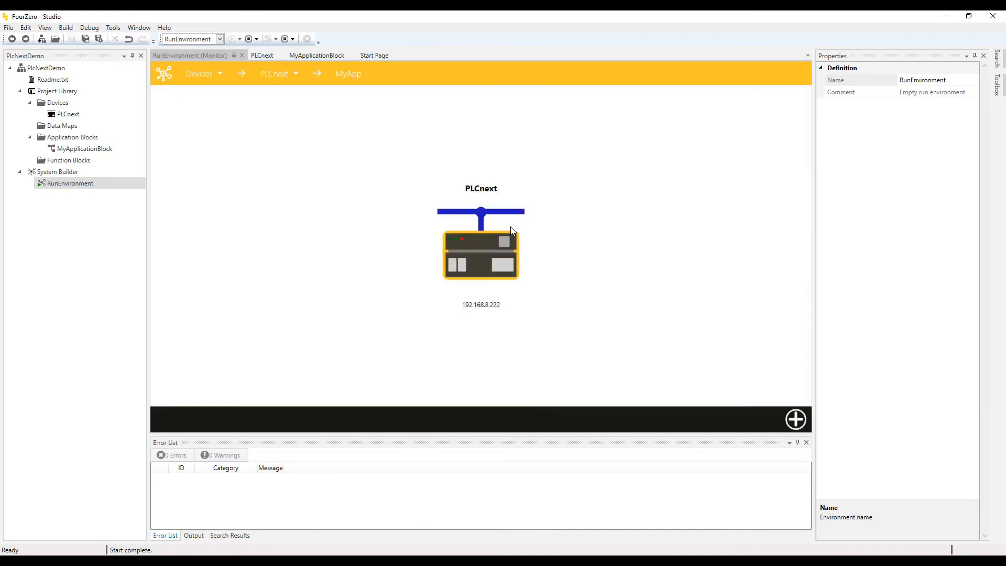
pyautogui.click(485, 245)
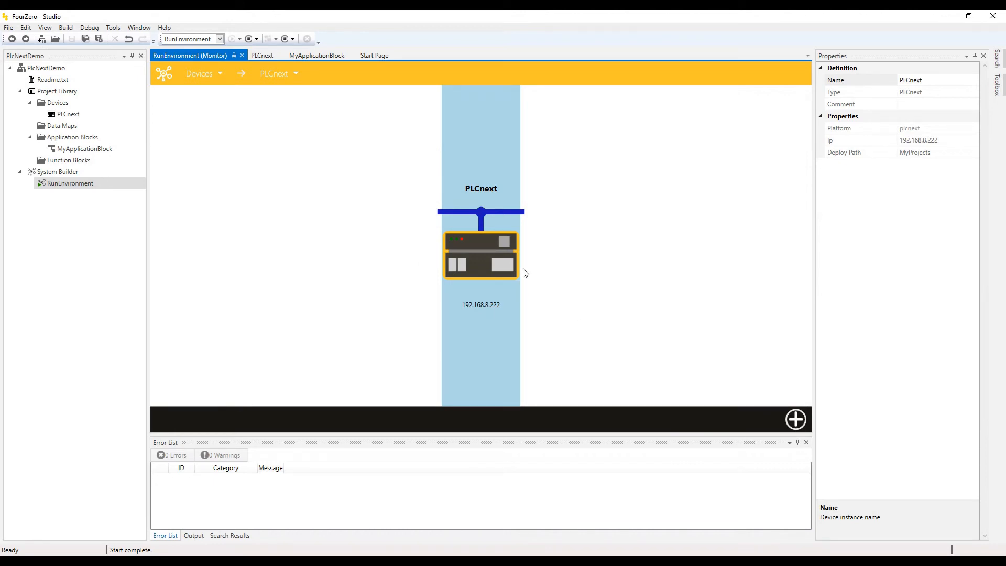
pyautogui.doubleClick(485, 251)
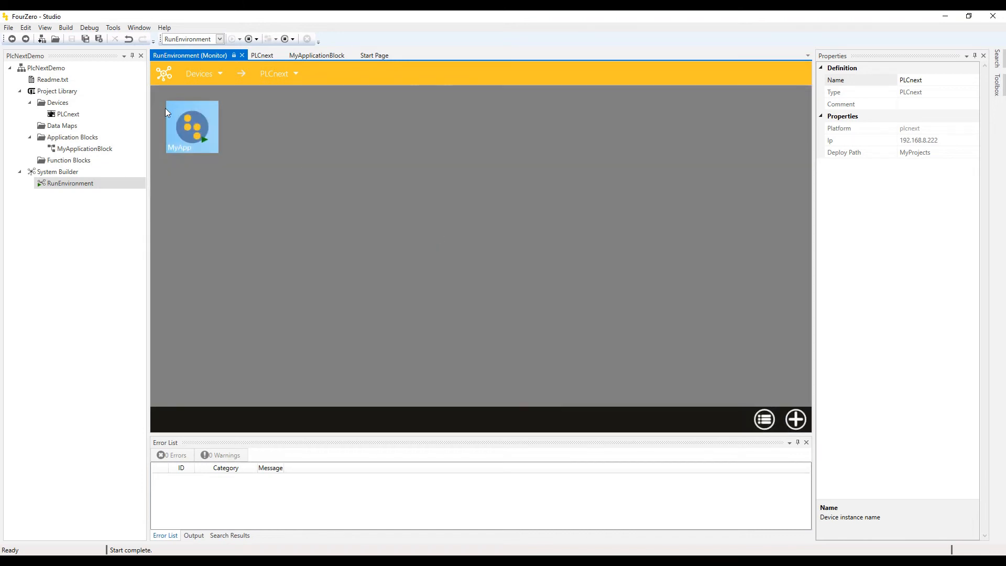
pyautogui.doubleClick(193, 126)
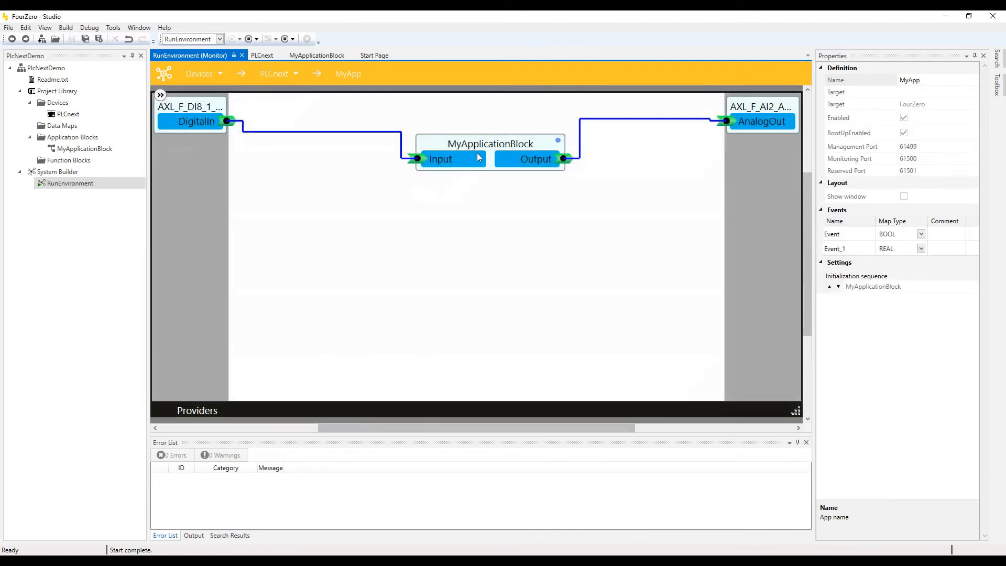
pyautogui.doubleClick(526, 146)
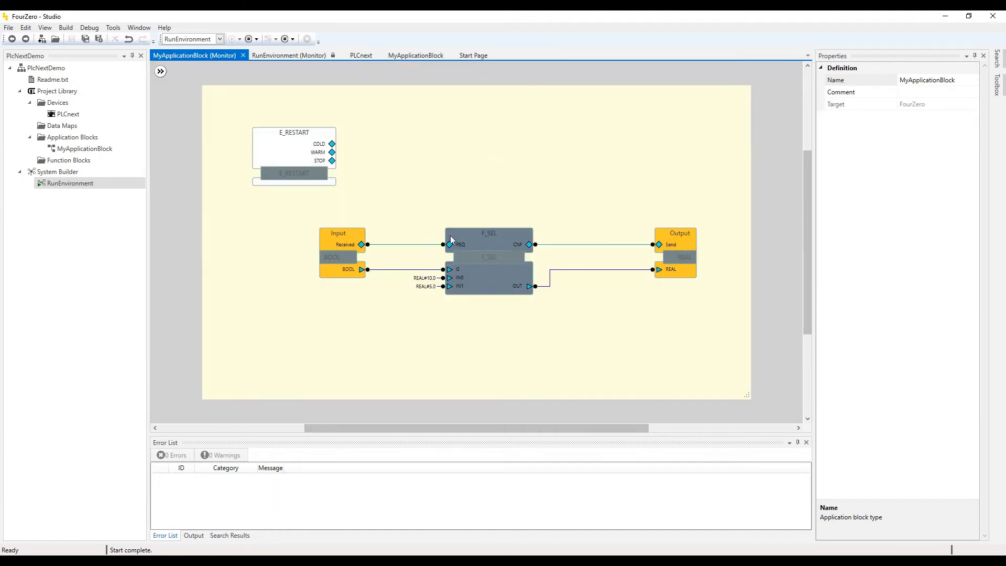
# Watch all MyApplicationBlock pins live and force F_SEL's input G to BOOL#TRUE, giving output 5.000000.
pyautogui.rightClick(450, 194)
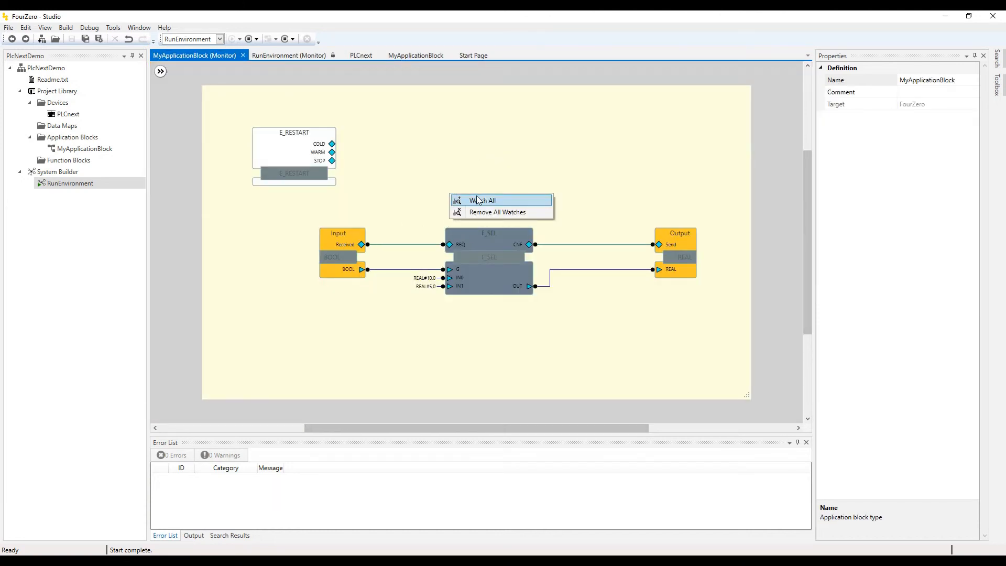
pyautogui.click(478, 200)
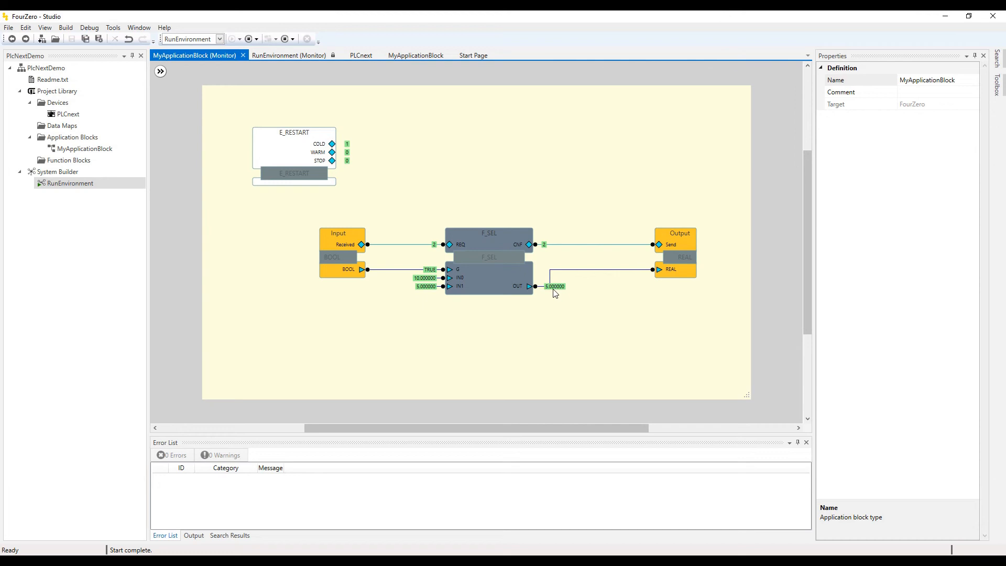
pyautogui.moveTo(555, 293)
pyautogui.doubleClick(429, 270)
pyautogui.write('BOOL#TRUE')
pyautogui.click(499, 322)
pyautogui.click(450, 246)
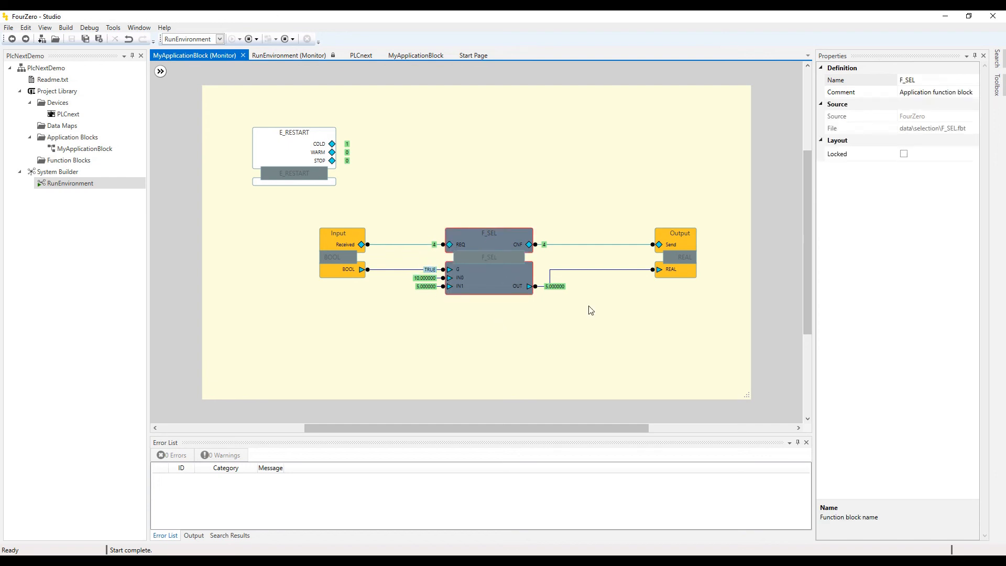